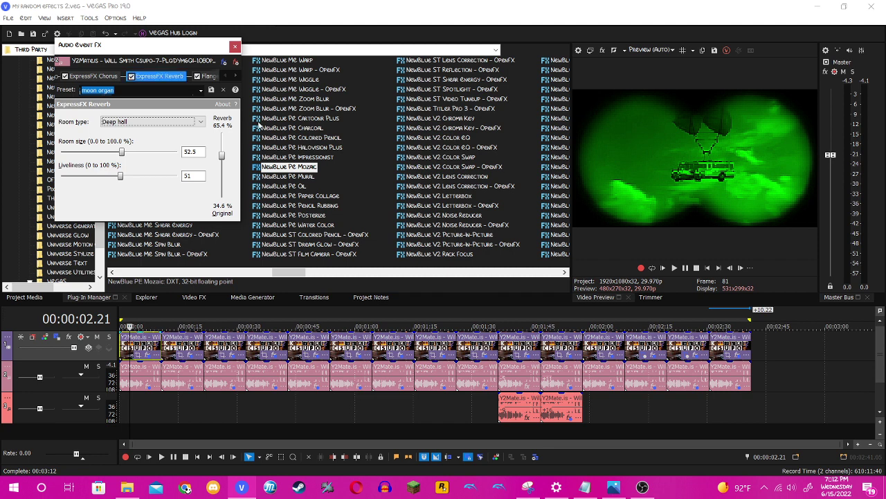
Step: View the Flange/Wah-Wah settings in the first clip's audio effect chain and close the effect window
{"action": "left_click_drag", "start_coordinate": [244, 121], "coordinate": [253, 121]}
{"action": "left_click", "coordinate": [223, 76]}
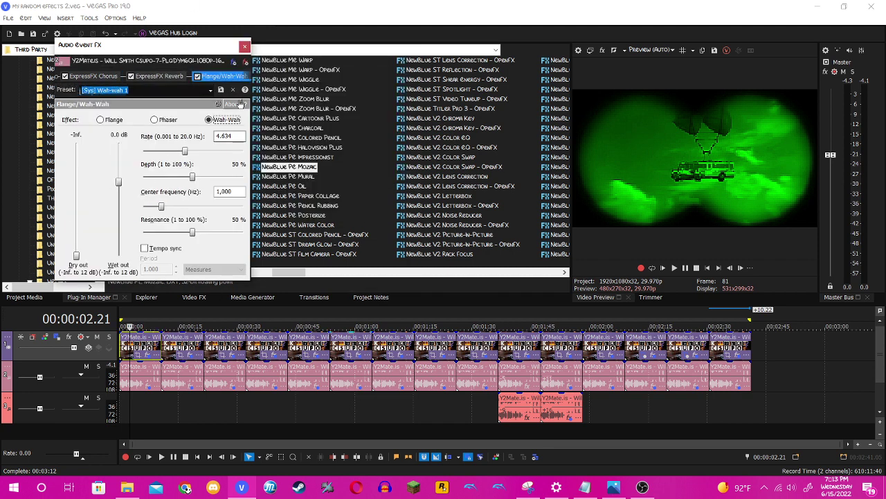
{"action": "left_click", "coordinate": [247, 50]}
Step: Review the second clip's video effects, including NewBlue V4 Fish Eye and TV Simulator, and close the effect window
{"action": "left_click", "coordinate": [176, 346]}
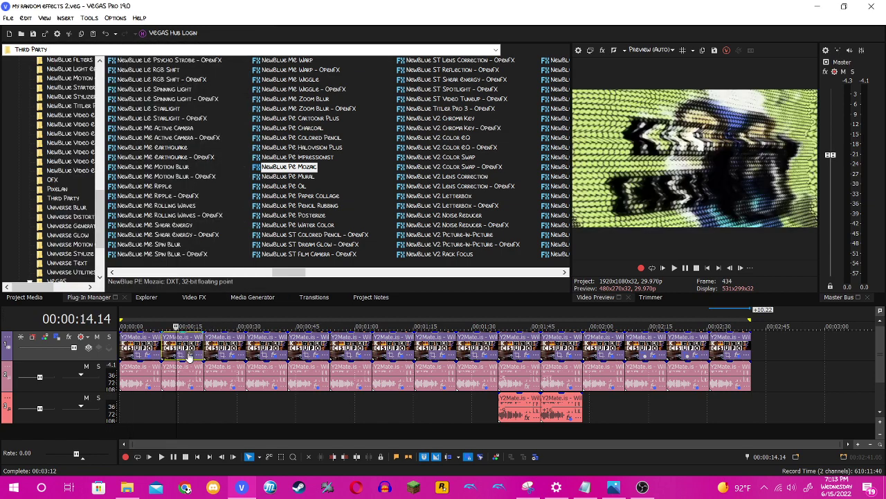
{"action": "left_click", "coordinate": [190, 353]}
{"action": "left_click", "coordinate": [148, 69]}
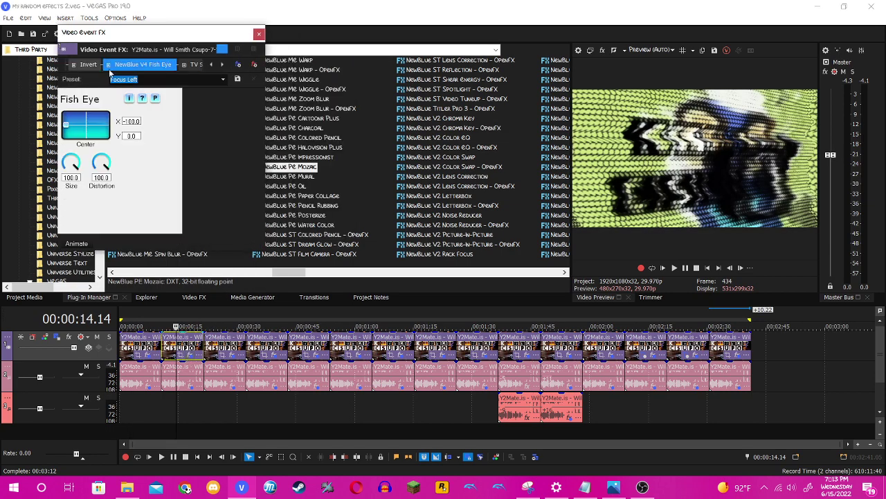
{"action": "left_click", "coordinate": [88, 64]}
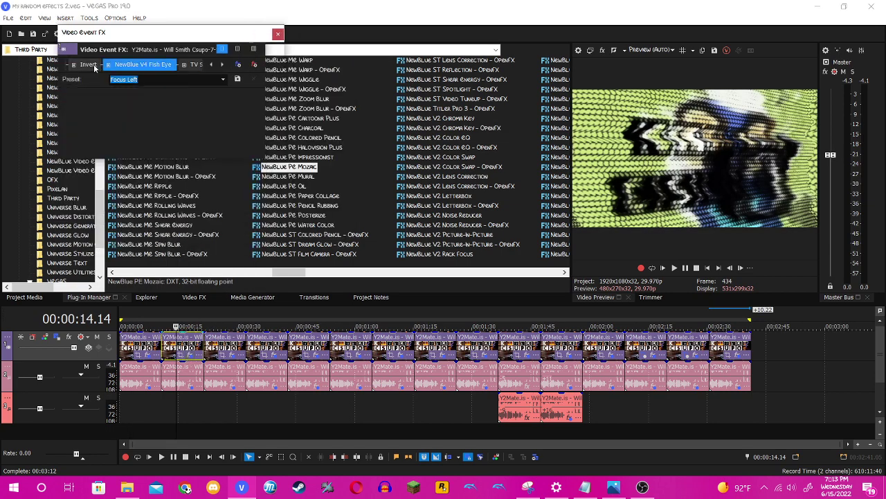
{"action": "left_click", "coordinate": [162, 66]}
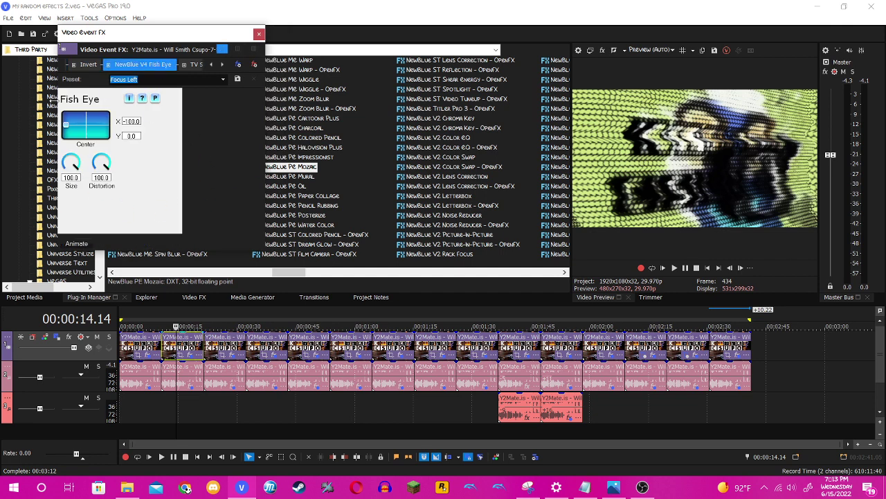
{"action": "left_click", "coordinate": [196, 65]}
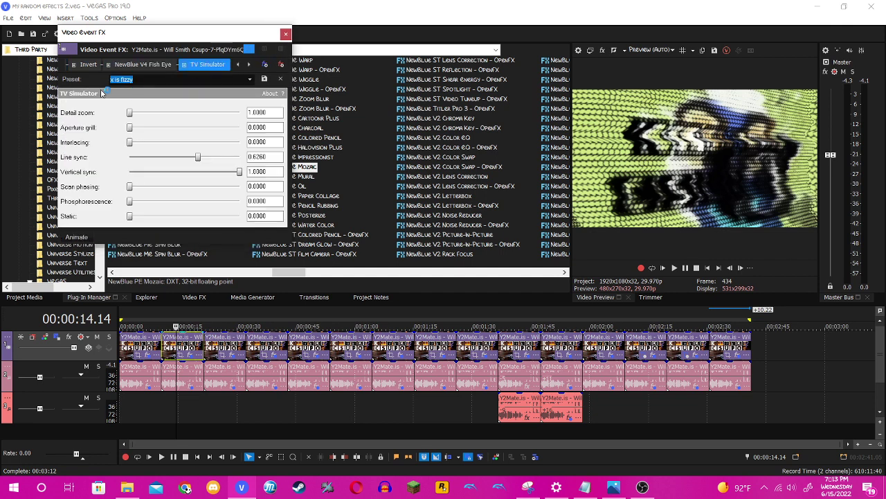
{"action": "left_click", "coordinate": [285, 33]}
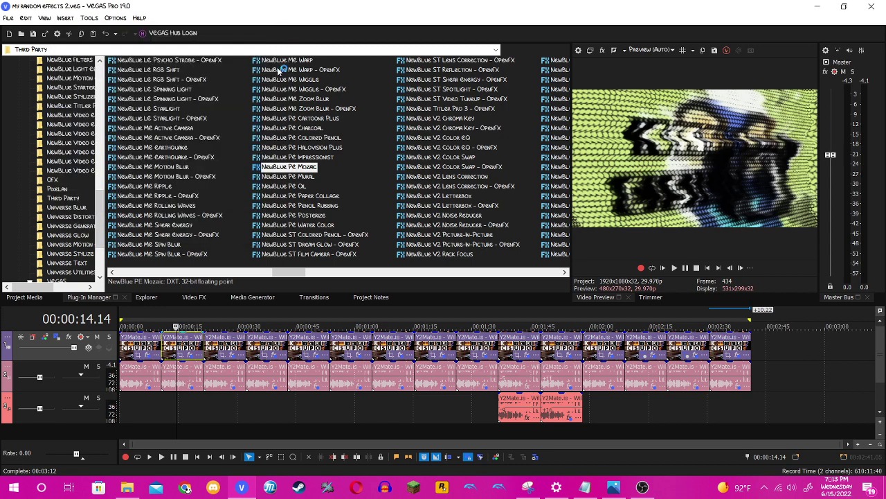
Step: Review the second clip's audio effects, ExpressFX Graphic EQ and the synthesizer effect, and close the effect window
{"action": "left_click", "coordinate": [192, 388]}
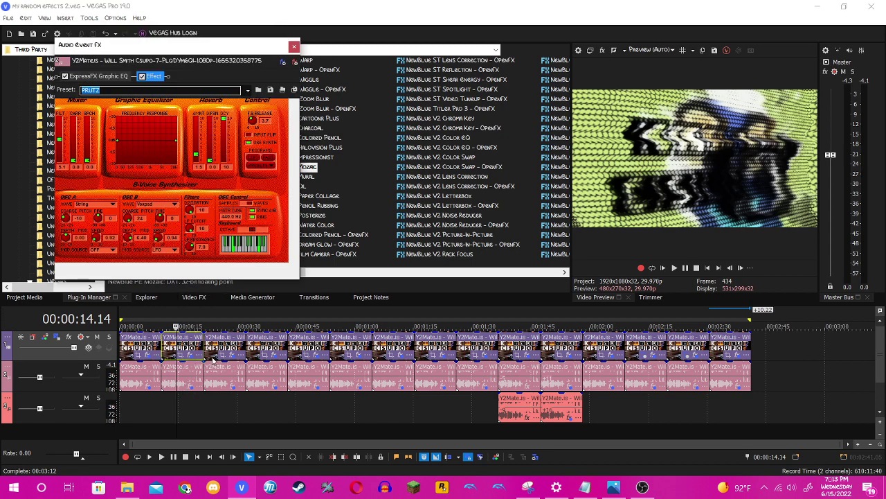
{"action": "left_click", "coordinate": [111, 78]}
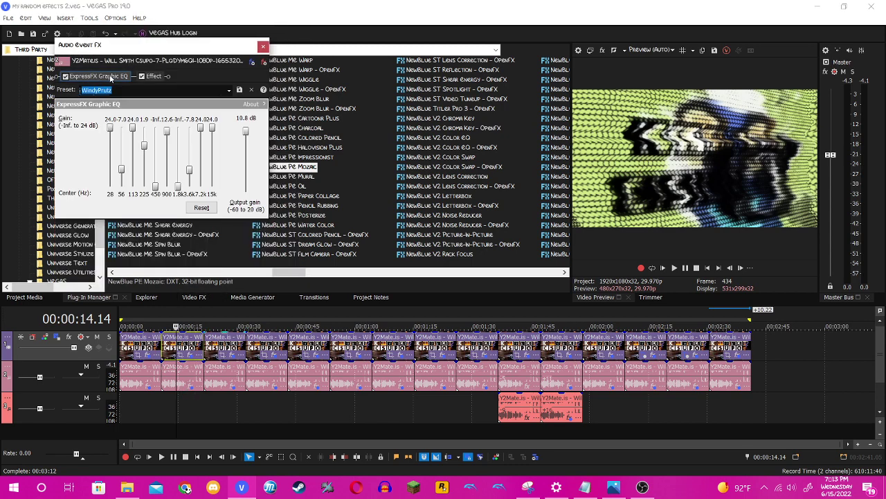
{"action": "left_click", "coordinate": [150, 79]}
{"action": "left_click", "coordinate": [293, 48]}
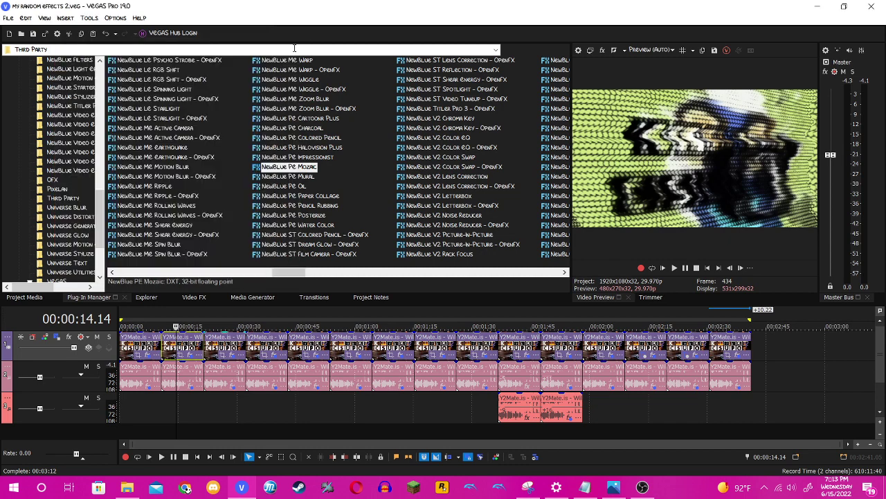
Step: View the NewBlue LE Mirage video effect settings on the third clip and close the effect window
{"action": "left_click", "coordinate": [226, 398]}
{"action": "left_click", "coordinate": [231, 355]}
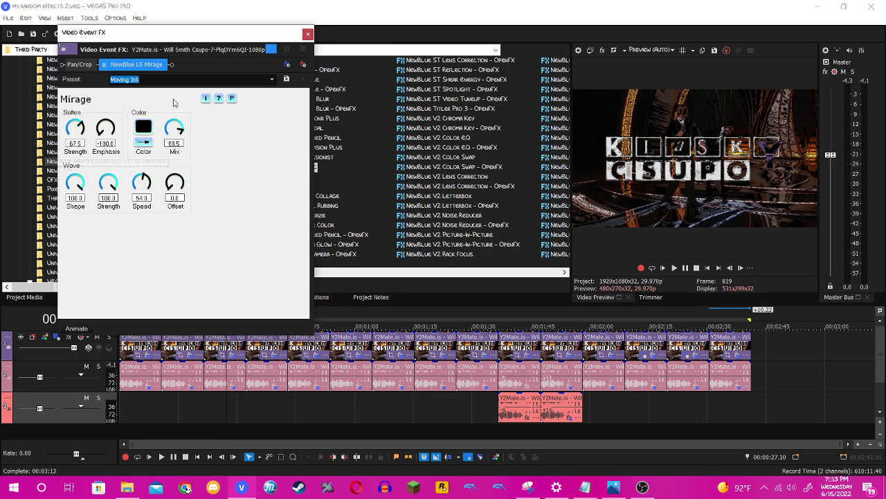
{"action": "left_click", "coordinate": [306, 34]}
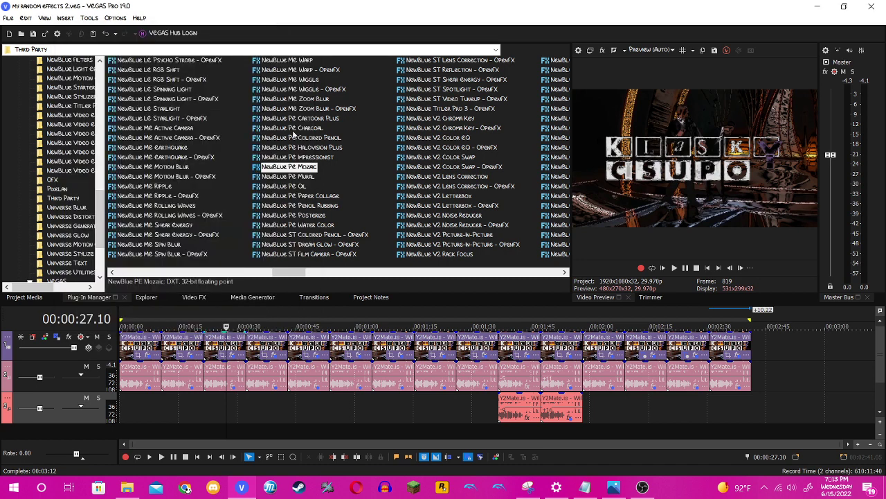
Step: Review the ExpressFX Delay, Chorus and tb_grumblebum effects on the third clip's audio and close the effect window
{"action": "left_click", "coordinate": [232, 379]}
{"action": "left_click", "coordinate": [113, 76]}
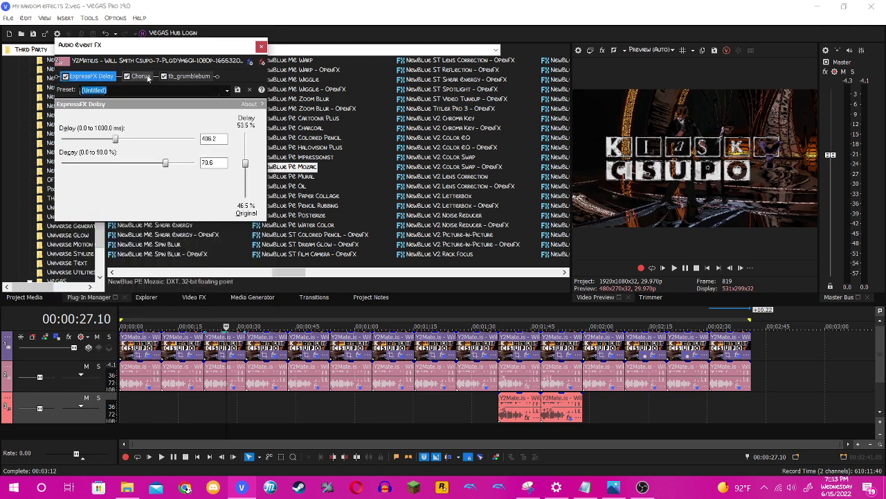
{"action": "left_click", "coordinate": [142, 76]}
{"action": "left_click", "coordinate": [193, 77]}
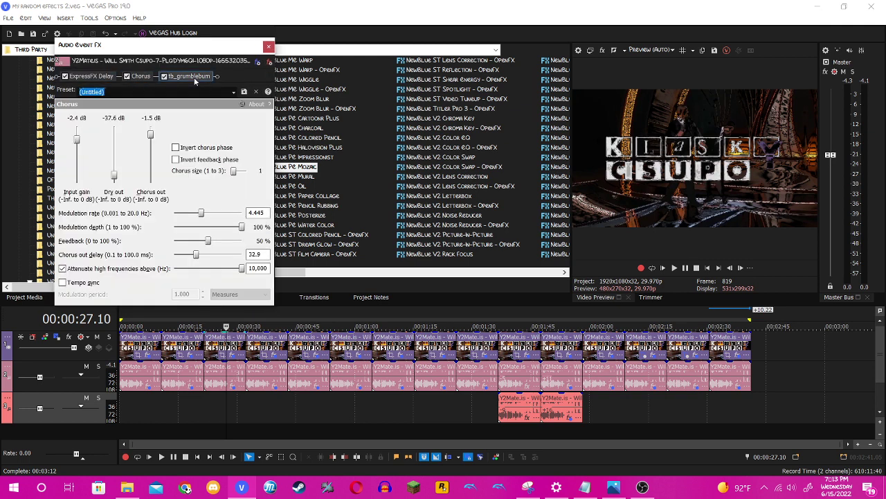
{"action": "left_click", "coordinate": [216, 47]}
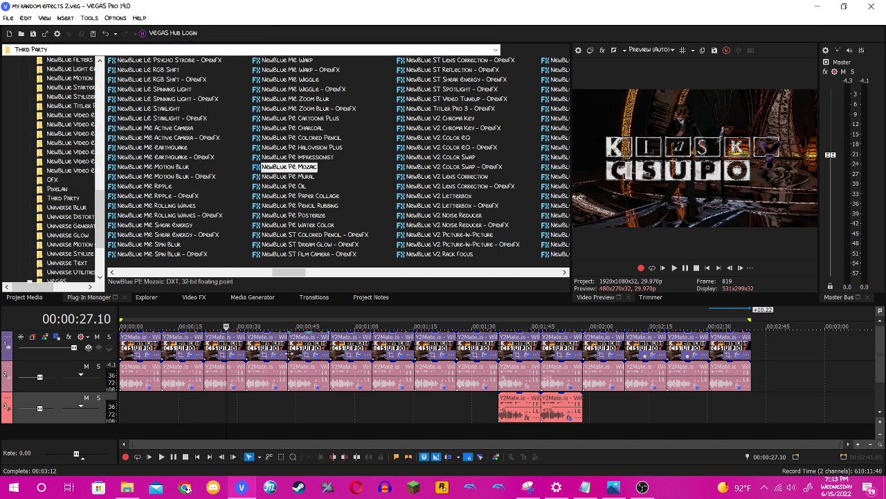
Step: Examine the fourth clip's TV Simulator settings at the start and end of its keyframe timeline
{"action": "left_click", "coordinate": [263, 346]}
{"action": "left_click", "coordinate": [273, 353]}
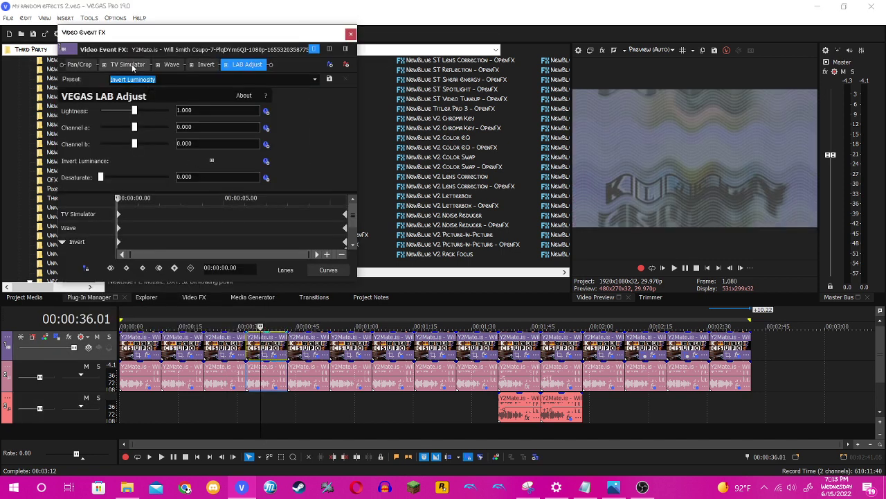
{"action": "left_click", "coordinate": [128, 64]}
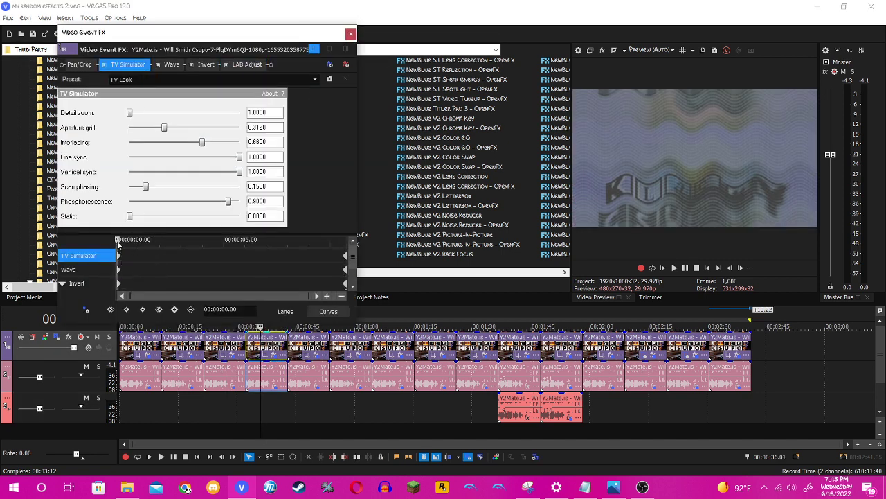
{"action": "left_click_drag", "start_coordinate": [117, 239], "coordinate": [413, 256]}
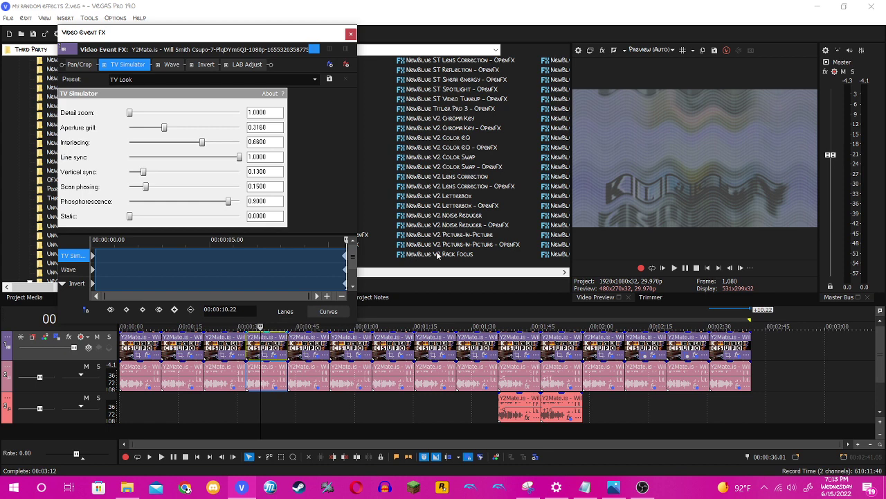
{"action": "left_click", "coordinate": [154, 262]}
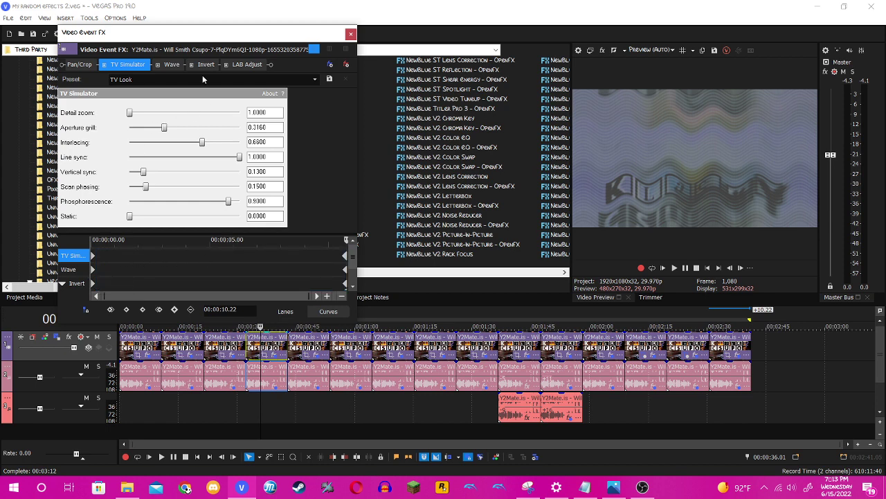
Step: Examine the fourth clip's Wave, Invert and LAB Adjust settings along the keyframe timeline and close the effect window
{"action": "left_click", "coordinate": [172, 64]}
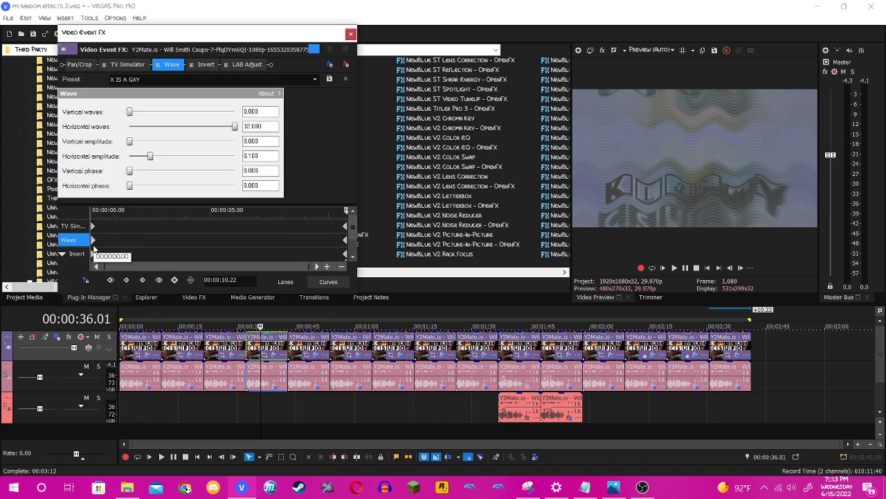
{"action": "left_click_drag", "start_coordinate": [96, 249], "coordinate": [435, 242]}
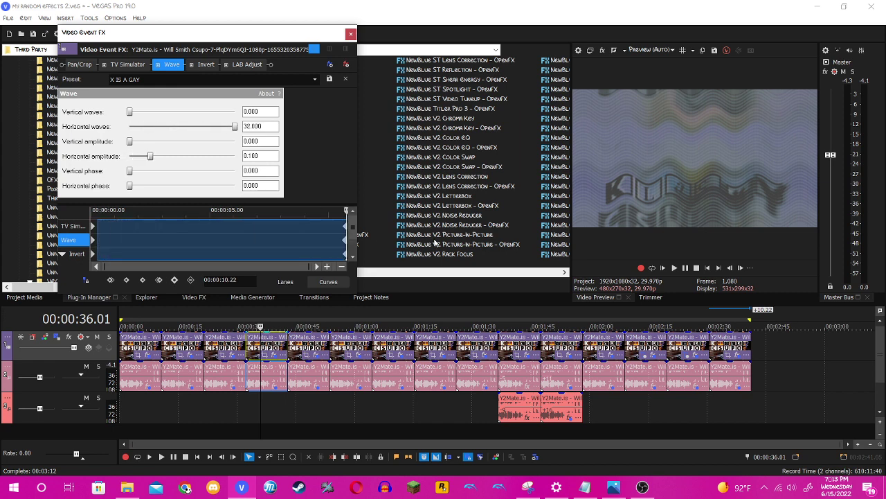
{"action": "left_click", "coordinate": [219, 247]}
{"action": "left_click", "coordinate": [206, 64]}
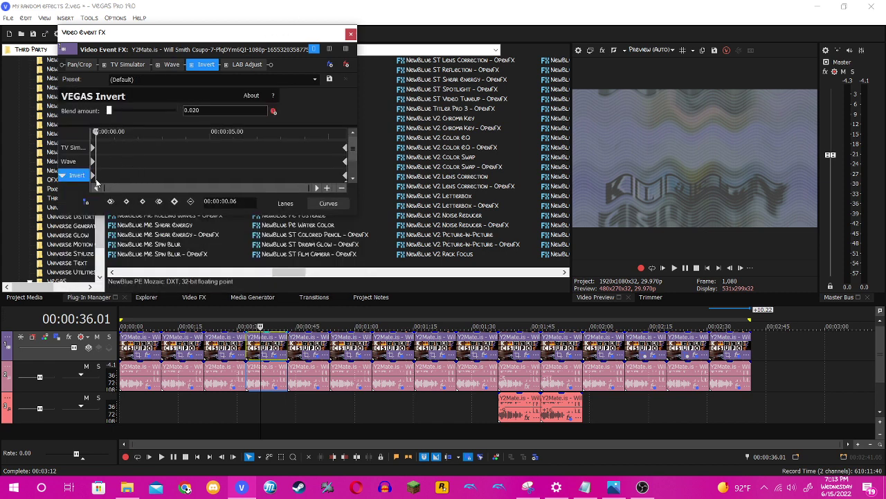
{"action": "left_click_drag", "start_coordinate": [96, 183], "coordinate": [333, 138]}
{"action": "left_click", "coordinate": [247, 64]}
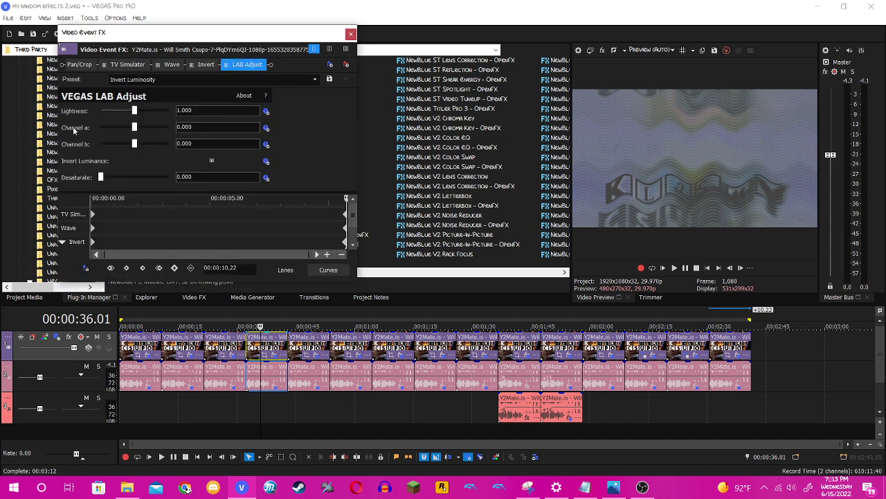
{"action": "left_click", "coordinate": [350, 34]}
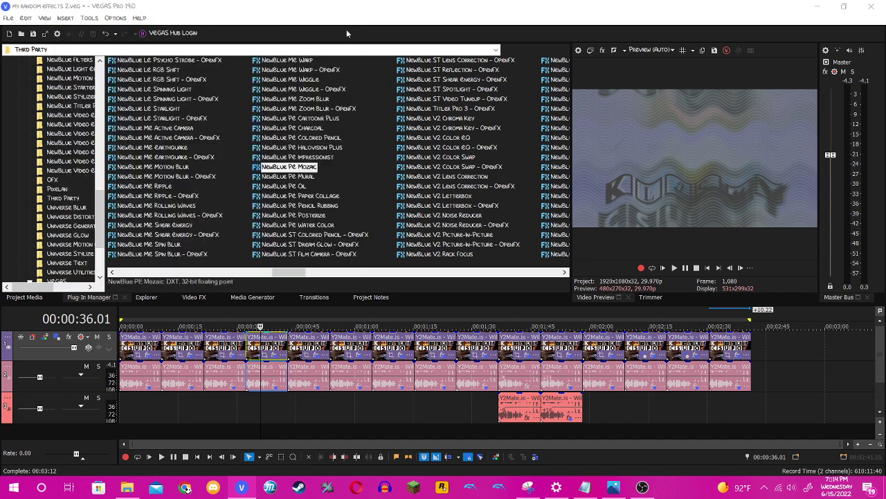
Step: Review the Vibrato and ExpressFX Amplitude Modulation settings on the fourth clip's audio and close the effect window
{"action": "left_click", "coordinate": [270, 390]}
{"action": "left_click", "coordinate": [272, 390]}
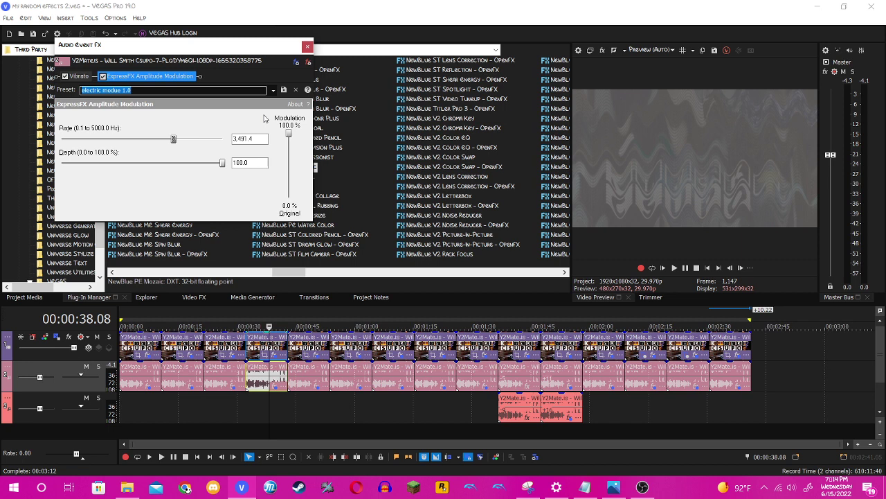
{"action": "left_click", "coordinate": [78, 77]}
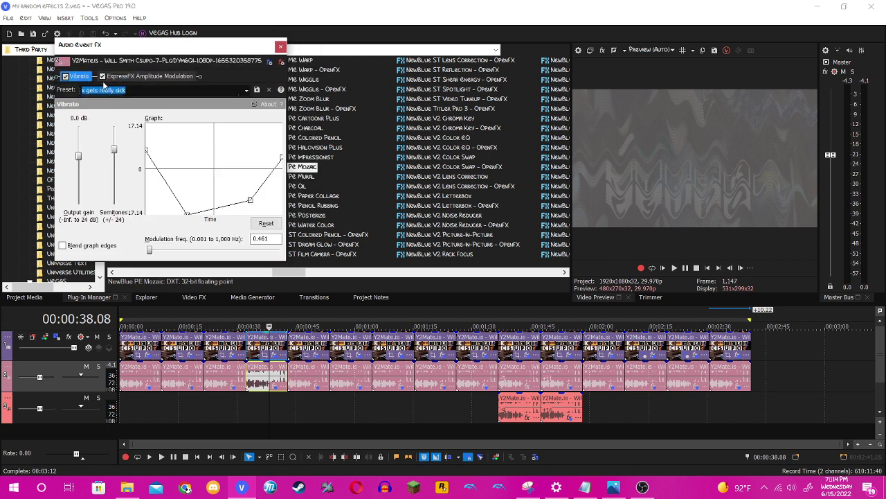
{"action": "left_click", "coordinate": [149, 76]}
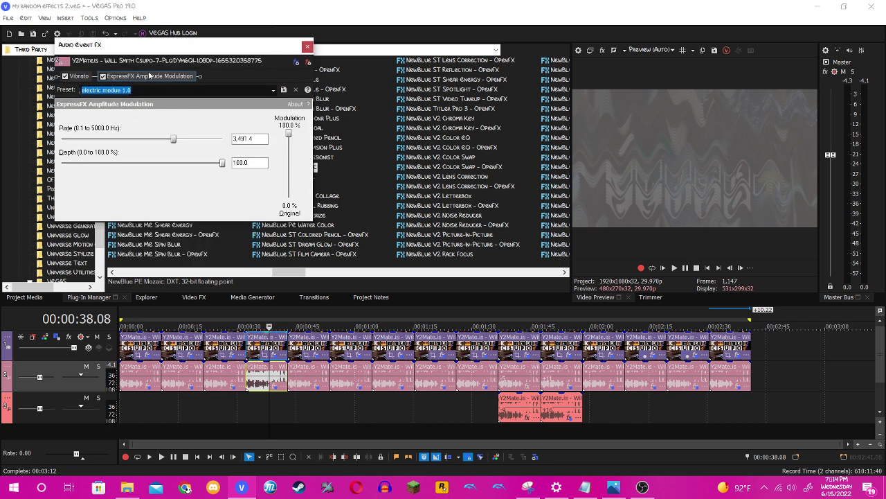
{"action": "left_click", "coordinate": [149, 76]}
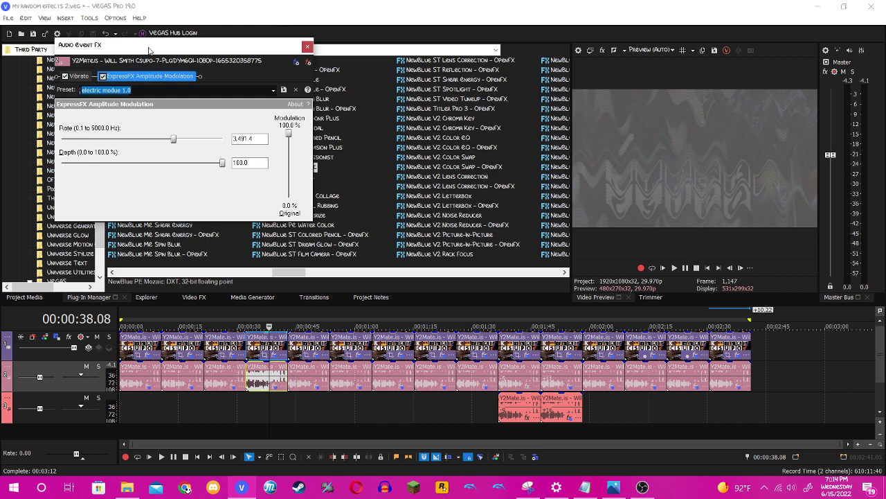
{"action": "left_click", "coordinate": [308, 48]}
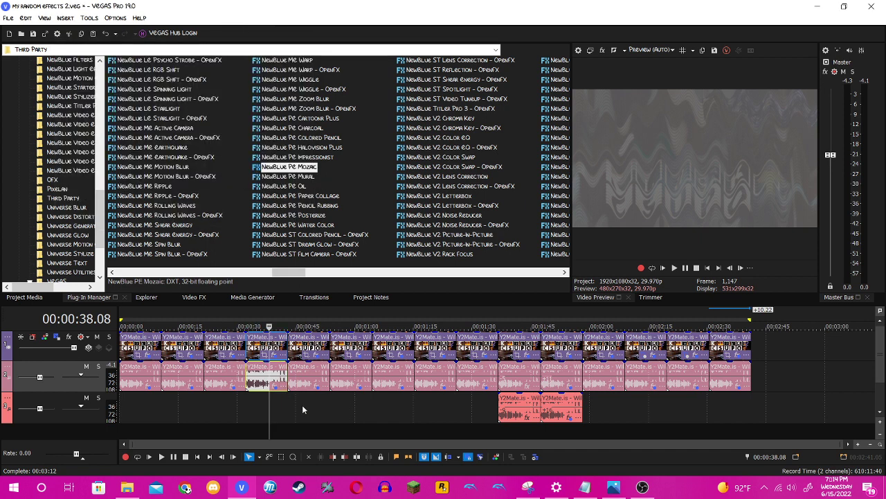
Step: View the NewBlue V3 Gradient Tint video effect settings on the fifth clip and close the effect window
{"action": "left_click", "coordinate": [303, 366]}
{"action": "left_click", "coordinate": [316, 357]}
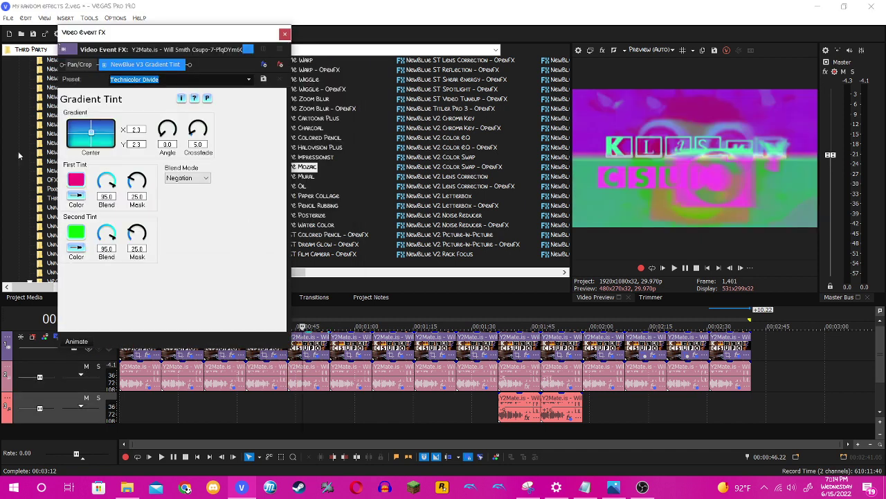
{"action": "left_click", "coordinate": [285, 33]}
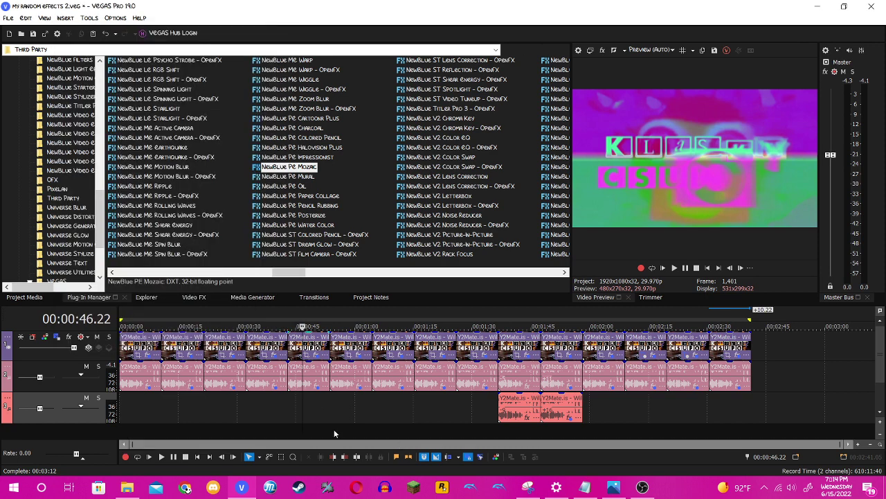
Step: Choose the "melon tv" preset for the Vibrato effect on the fifth clip's audio
{"action": "left_click", "coordinate": [315, 387]}
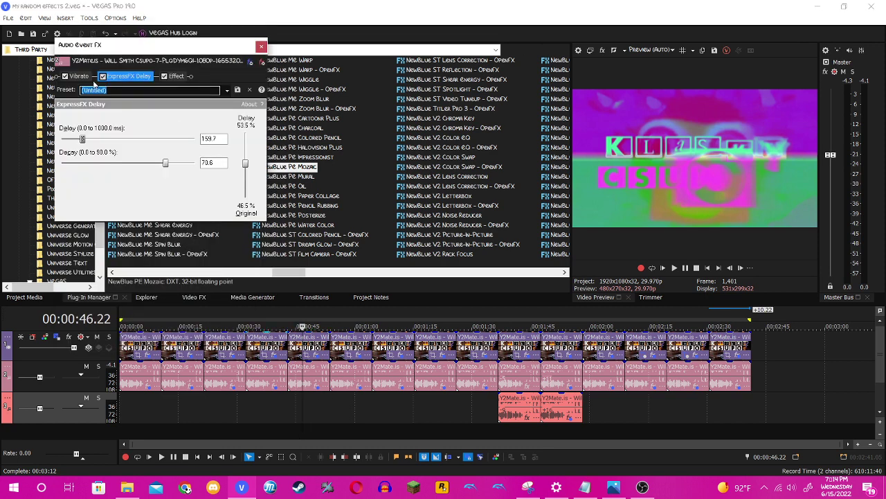
{"action": "left_click", "coordinate": [79, 77]}
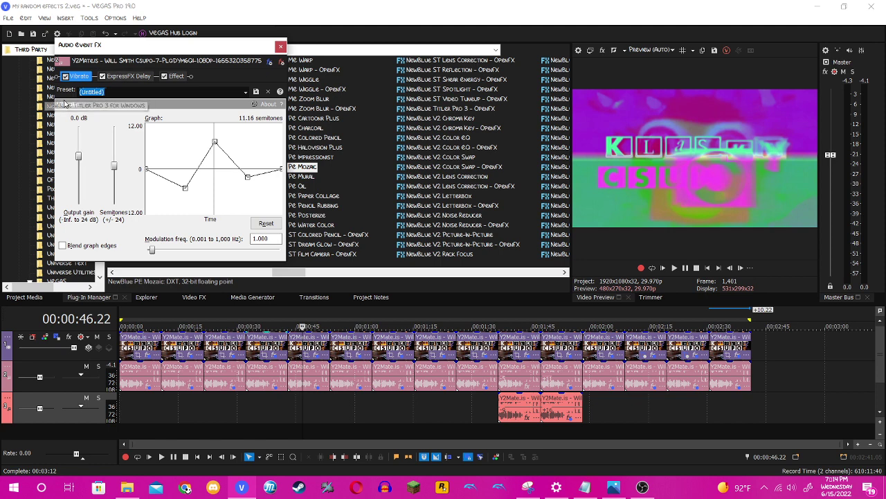
{"action": "left_click", "coordinate": [244, 93]}
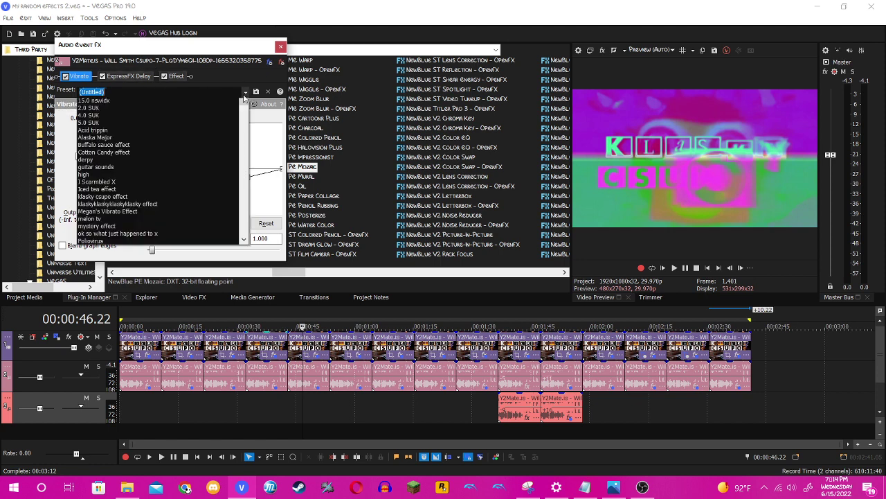
{"action": "left_click", "coordinate": [131, 273]}
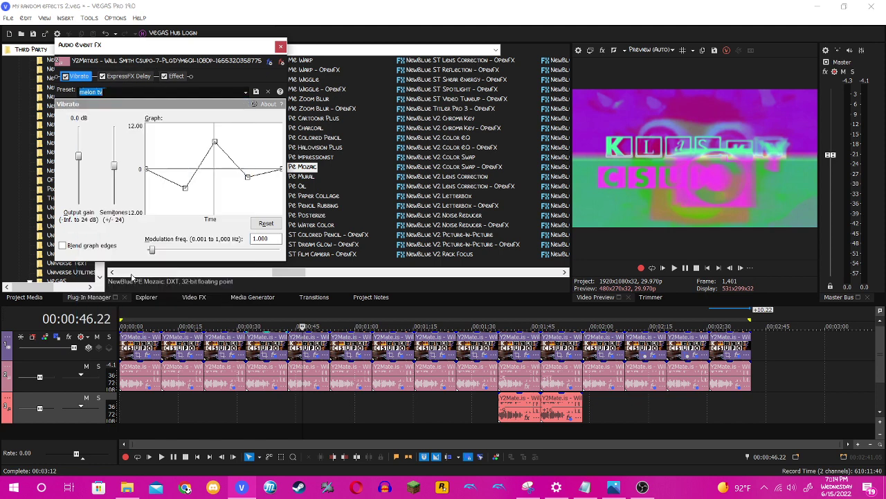
Step: Review the ExpressFX Delay and synthesizer Effect settings on the fifth clip's audio and close the effect window
{"action": "left_click", "coordinate": [146, 77]}
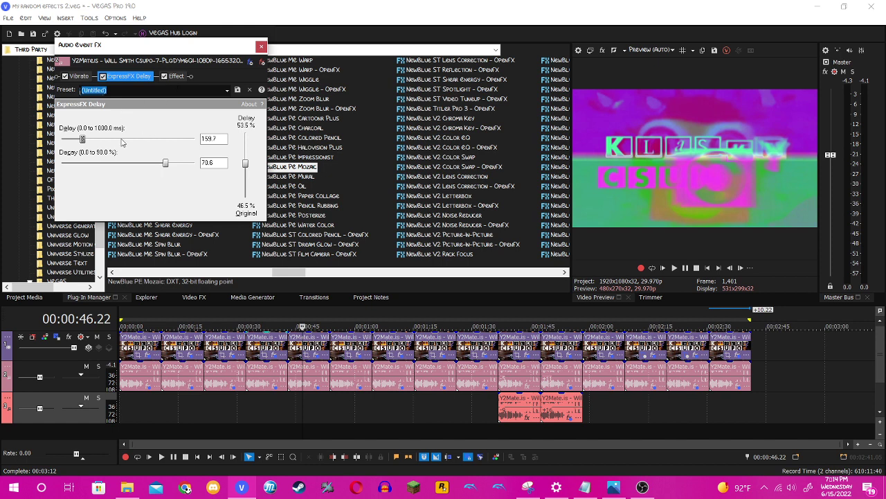
{"action": "left_click", "coordinate": [176, 76]}
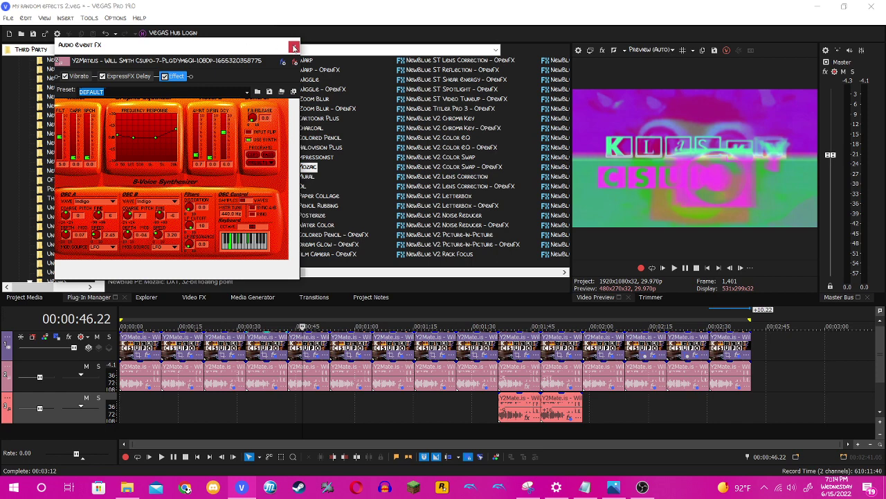
{"action": "left_click", "coordinate": [246, 91]}
{"action": "left_click", "coordinate": [216, 101]}
{"action": "left_click", "coordinate": [295, 47]}
Step: Examine the sixth clip's secondary Color Corrector settings at each Rotate hue keyframe
{"action": "left_click", "coordinate": [350, 396]}
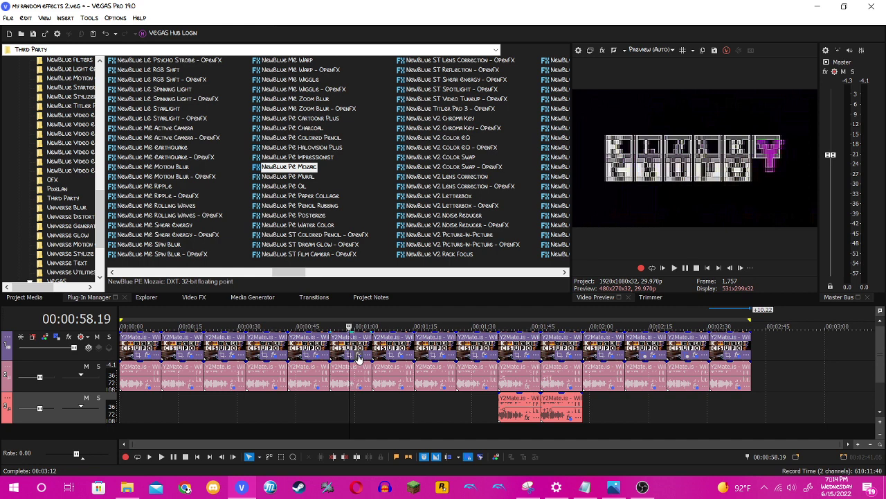
{"action": "left_click", "coordinate": [358, 355]}
{"action": "left_click", "coordinate": [139, 64]}
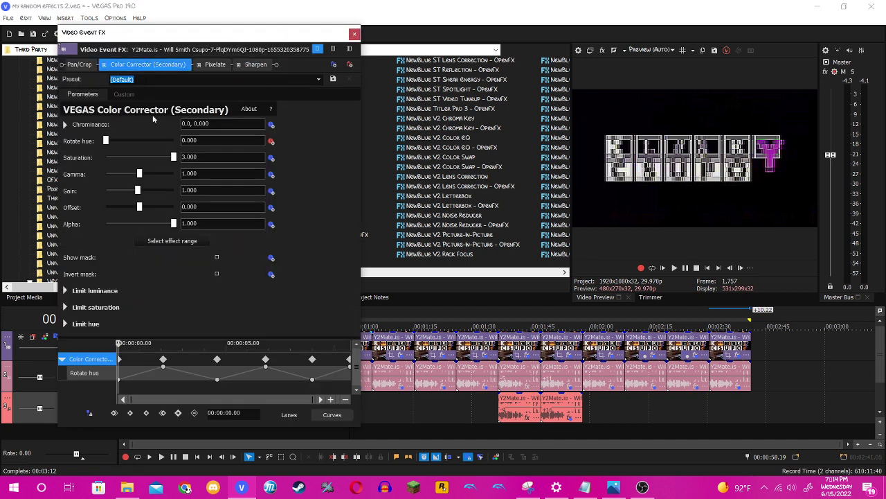
{"action": "left_click", "coordinate": [163, 359]}
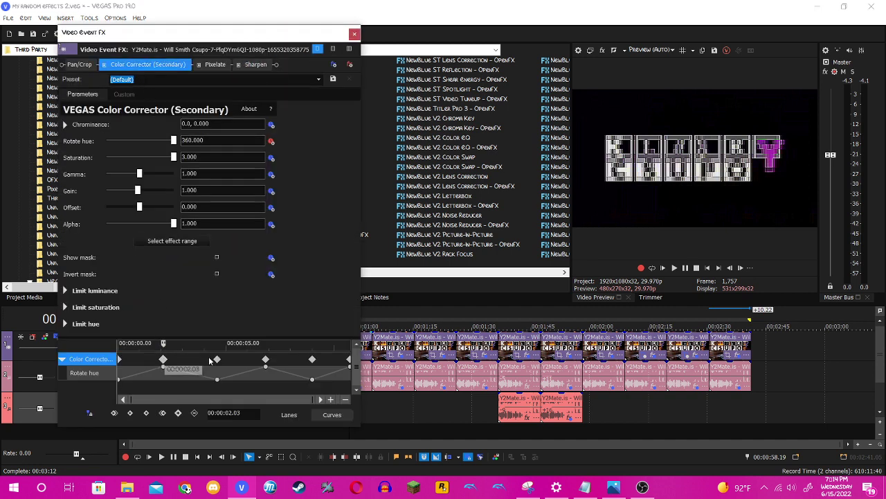
{"action": "left_click", "coordinate": [217, 359]}
{"action": "left_click", "coordinate": [266, 359]}
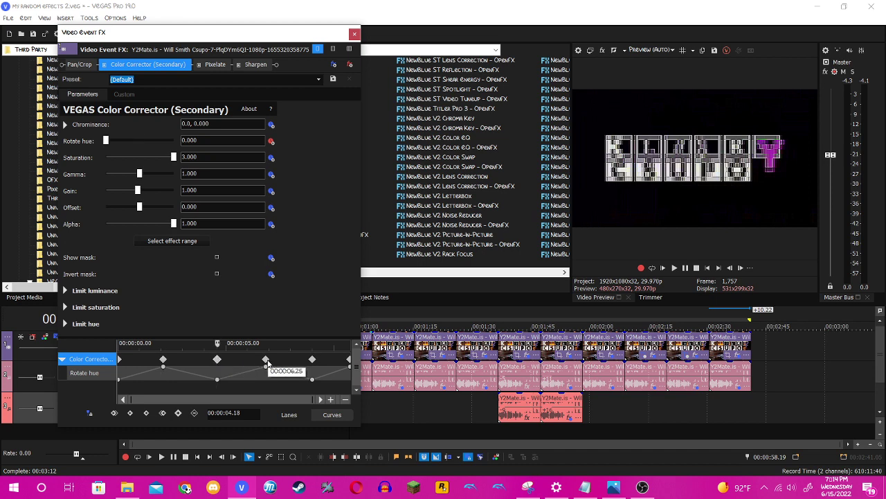
{"action": "left_click", "coordinate": [312, 358]}
{"action": "left_click", "coordinate": [349, 359]}
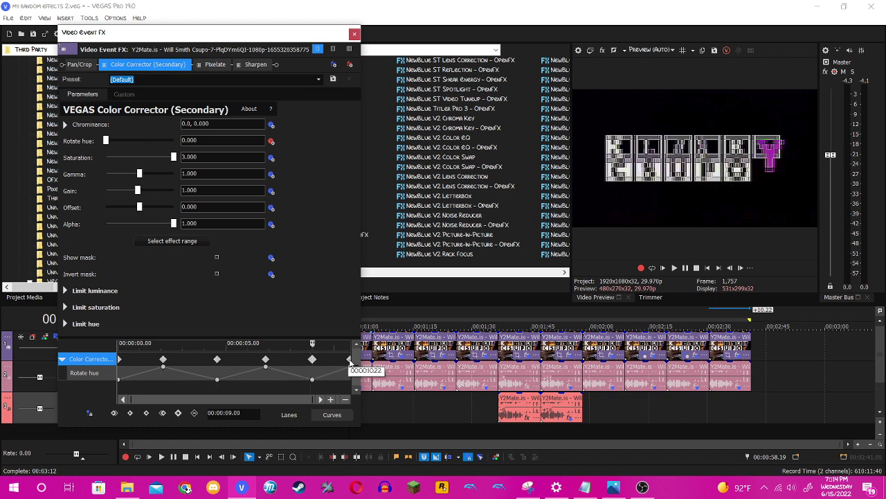
Step: View the Pixelate and Sharpen settings on the sixth clip and close the effect window
{"action": "left_click", "coordinate": [214, 64]}
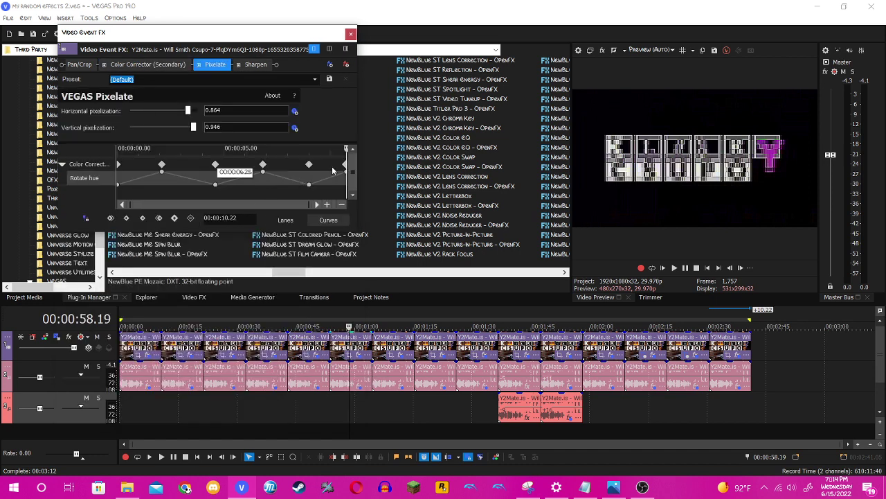
{"action": "left_click", "coordinate": [255, 64]}
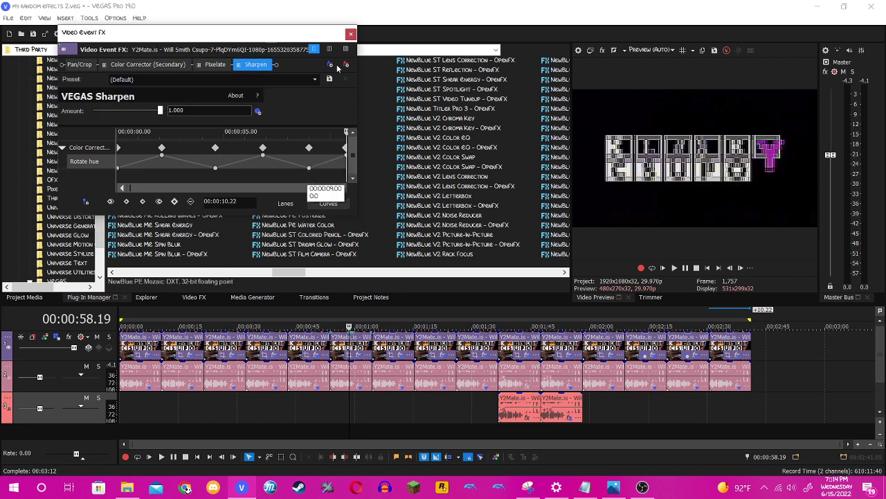
{"action": "left_click", "coordinate": [350, 34]}
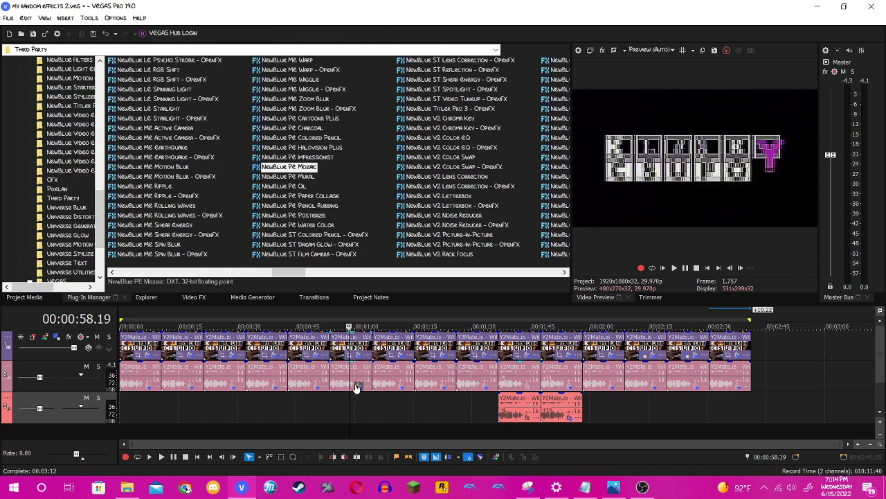
Step: Review the ExpressFX Chorus, Bitcrusher and IO/Phaser settings on the sixth clip's audio and close the effect window
{"action": "left_click", "coordinate": [93, 76]}
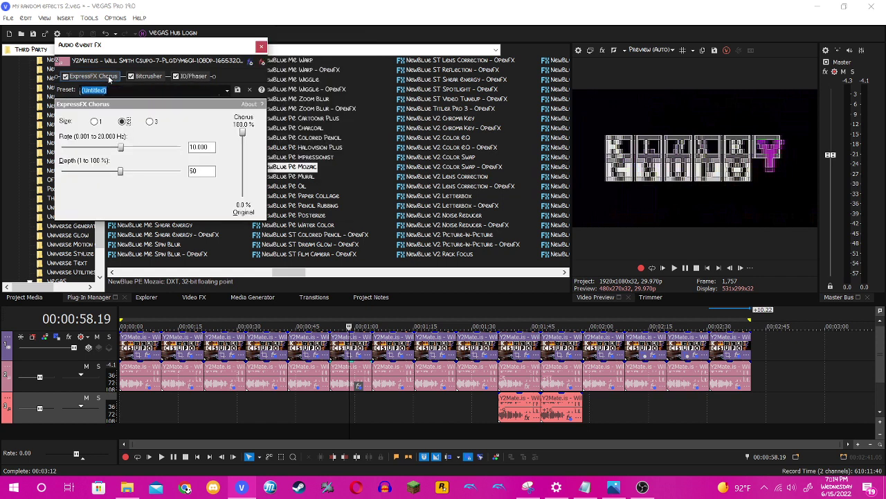
{"action": "left_click", "coordinate": [147, 77]}
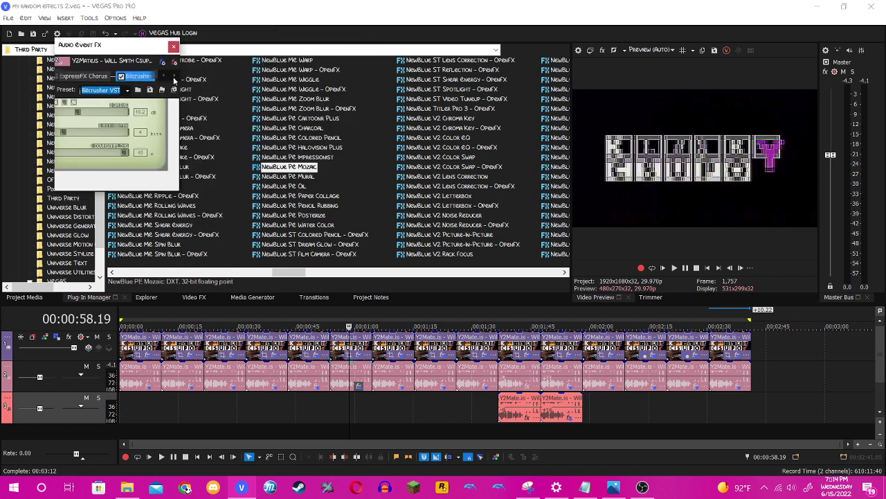
{"action": "left_click", "coordinate": [139, 76]}
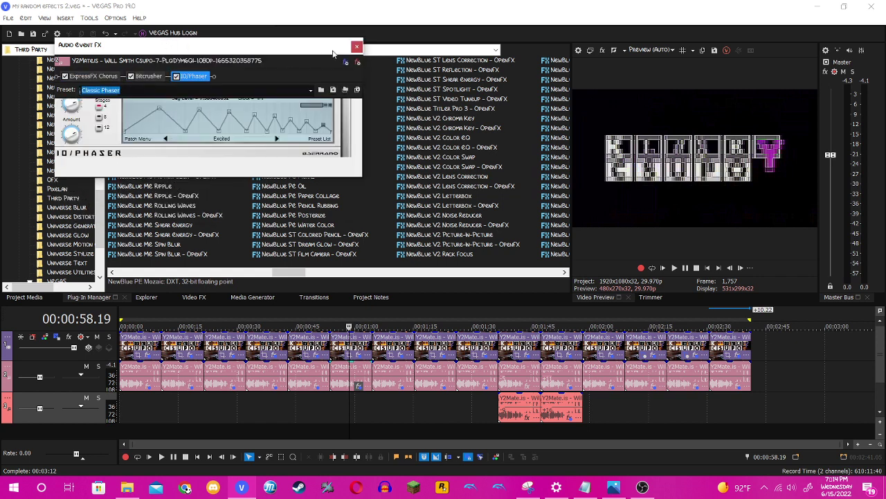
{"action": "left_click", "coordinate": [357, 47]}
Step: Review the Old TV, S_JitterFrames and Warp video settings and the PITCHSLAP audio effect on the seventh clip, closing each effect window
{"action": "left_click", "coordinate": [386, 402]}
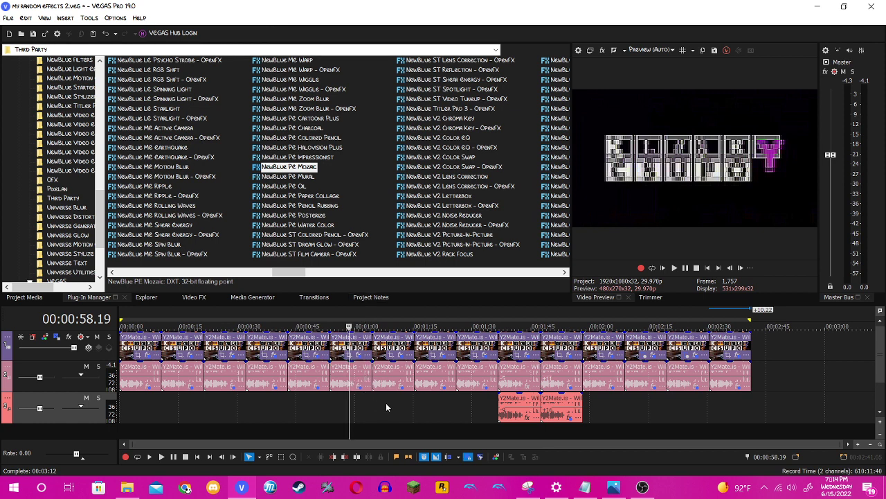
{"action": "left_click", "coordinate": [400, 358]}
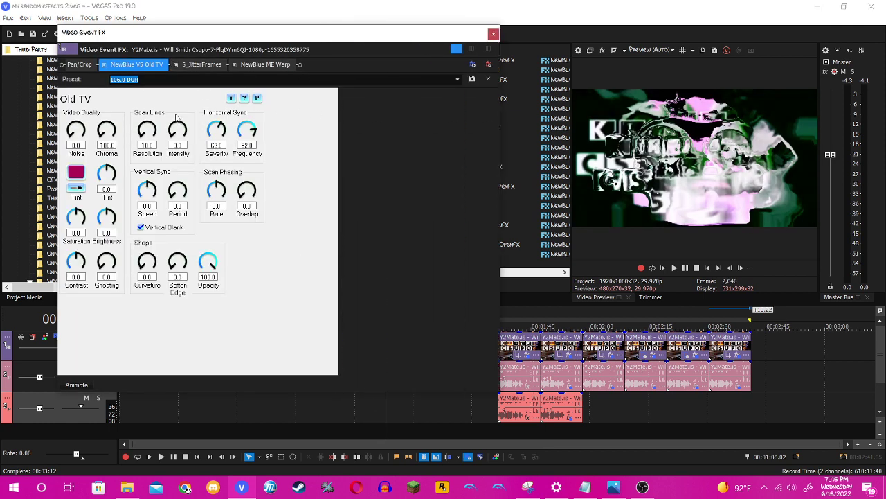
{"action": "left_click", "coordinate": [201, 65]}
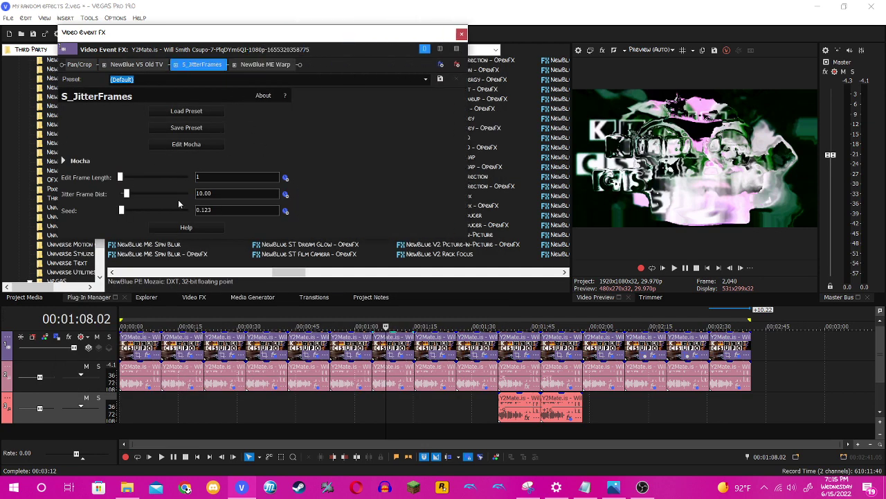
{"action": "left_click", "coordinate": [270, 65]}
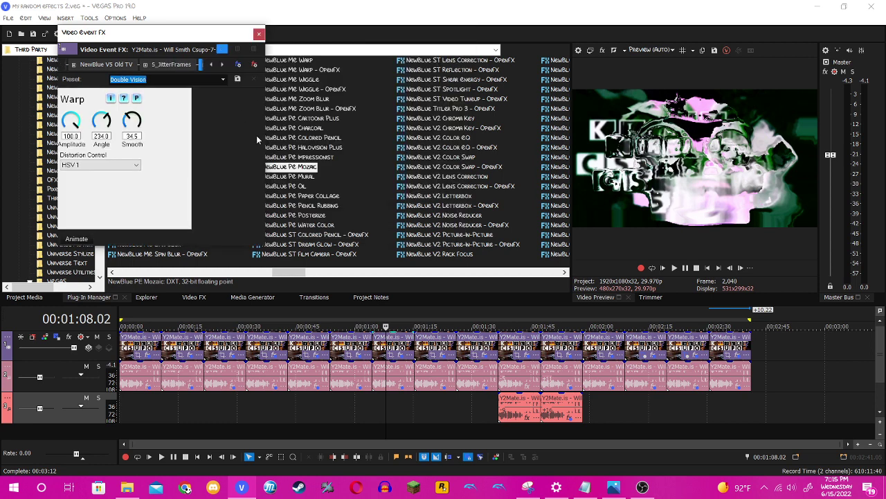
{"action": "left_click", "coordinate": [260, 34]}
{"action": "left_click", "coordinate": [399, 384]}
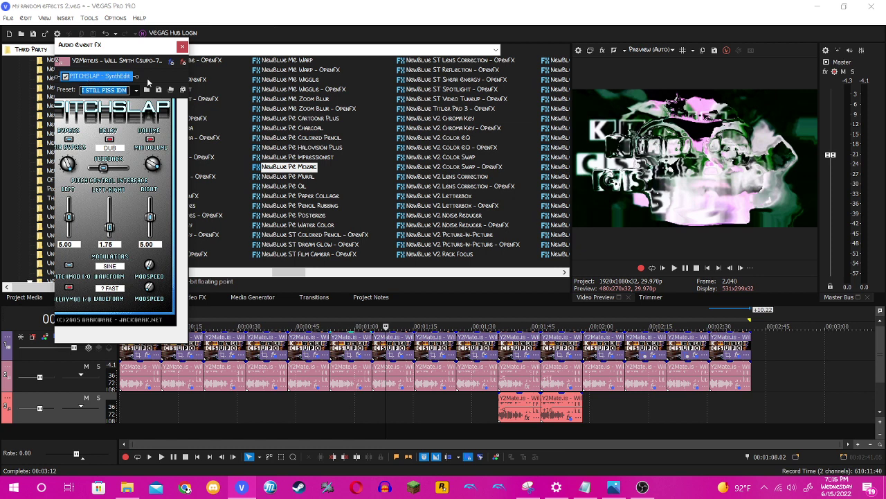
{"action": "left_click", "coordinate": [182, 46]}
Step: Examine the color of each Gradient Map point on the eighth clip's video and close the effect window
{"action": "left_click", "coordinate": [437, 390]}
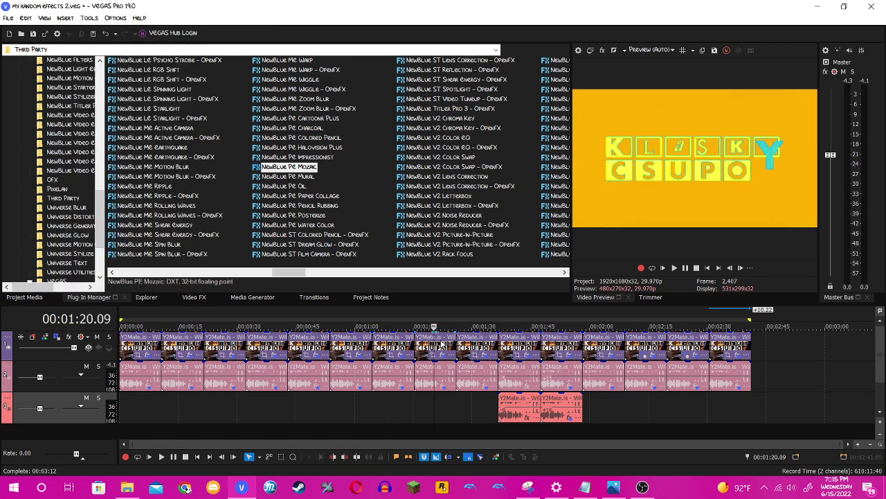
{"action": "left_click", "coordinate": [444, 354]}
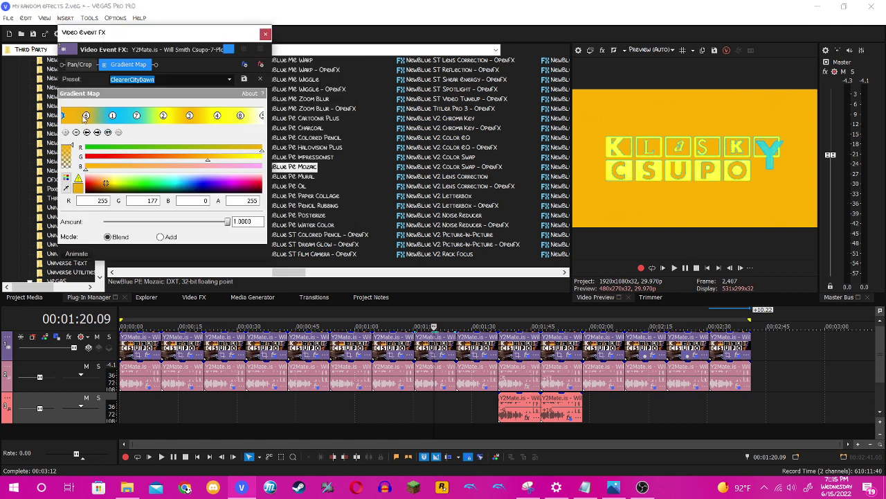
{"action": "left_click", "coordinate": [112, 117]}
{"action": "left_click", "coordinate": [137, 116]}
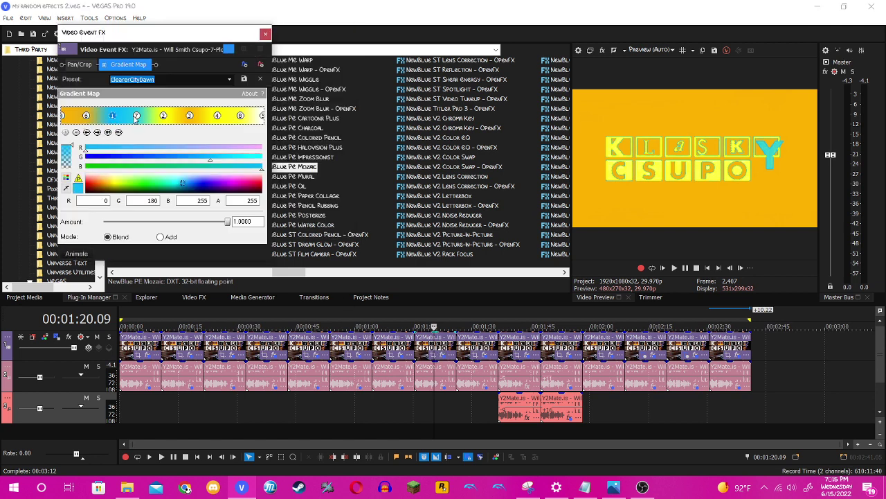
{"action": "left_click", "coordinate": [159, 118]}
{"action": "left_click", "coordinate": [190, 117]}
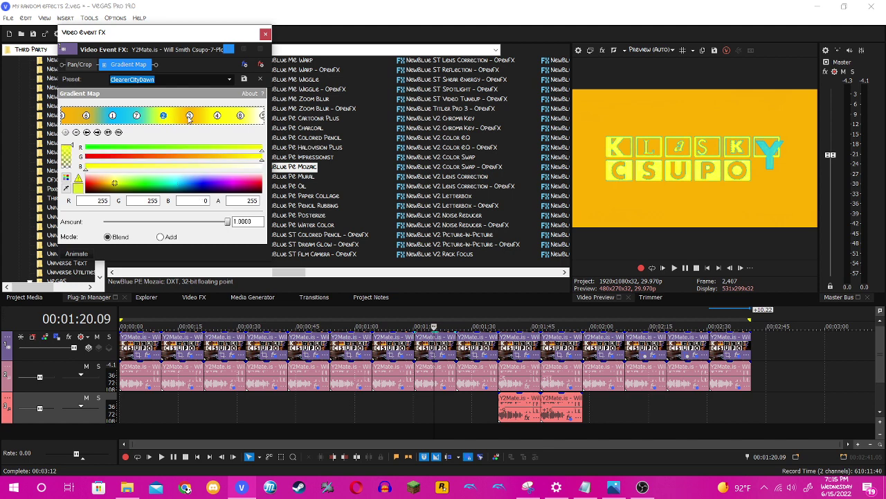
{"action": "left_click", "coordinate": [189, 116]}
{"action": "left_click", "coordinate": [216, 116]}
{"action": "left_click", "coordinate": [262, 117]}
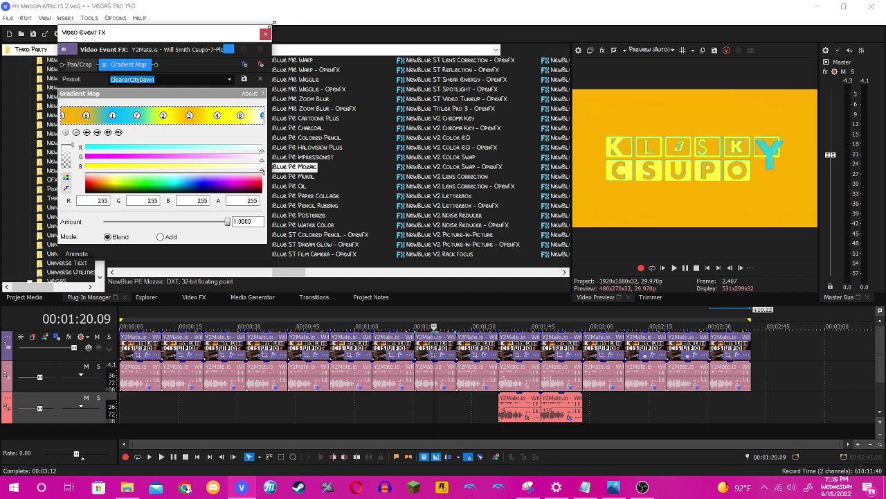
{"action": "left_click", "coordinate": [266, 33]}
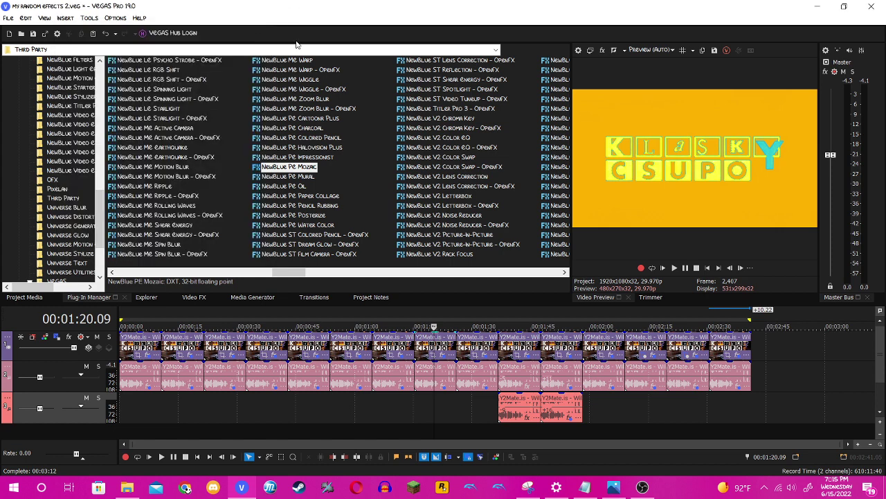
Step: View the IL Vocodex settings on the eighth clip's audio and close the effect window
{"action": "left_click", "coordinate": [444, 387]}
{"action": "mouse_move", "coordinate": [246, 43]}
{"action": "left_mouse_down"}
{"action": "mouse_move", "coordinate": [262, 45]}
{"action": "mouse_move", "coordinate": [256, 40]}
{"action": "left_mouse_up"}
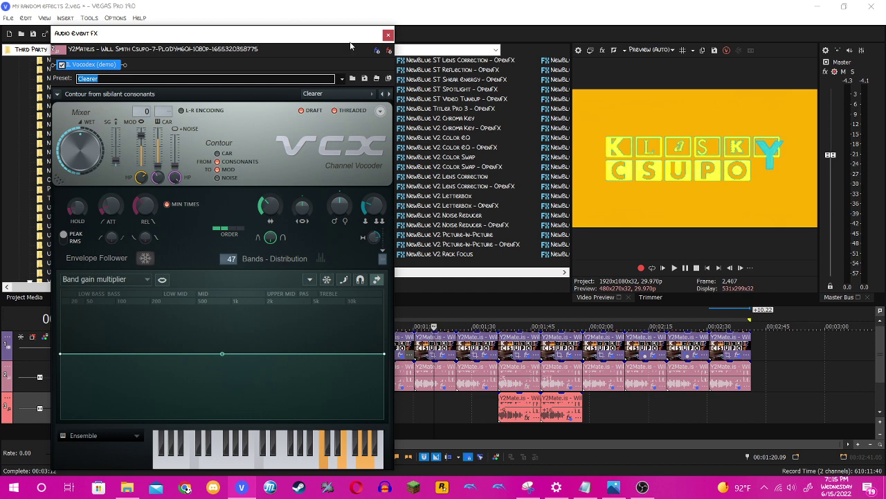
{"action": "left_click", "coordinate": [388, 34]}
Step: Review the Deform, TV Simulator and S_TexturePlasma settings on the ninth clip's video
{"action": "left_click", "coordinate": [468, 411]}
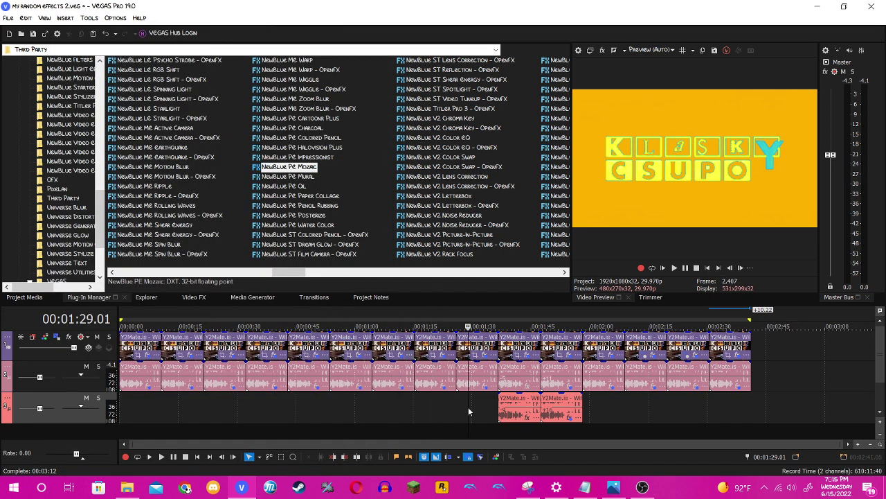
{"action": "left_click", "coordinate": [485, 355]}
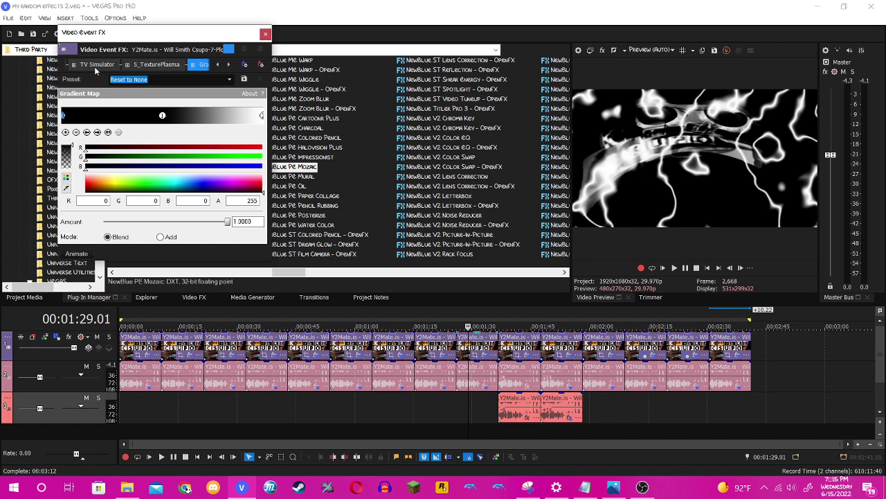
{"action": "left_click", "coordinate": [96, 68]}
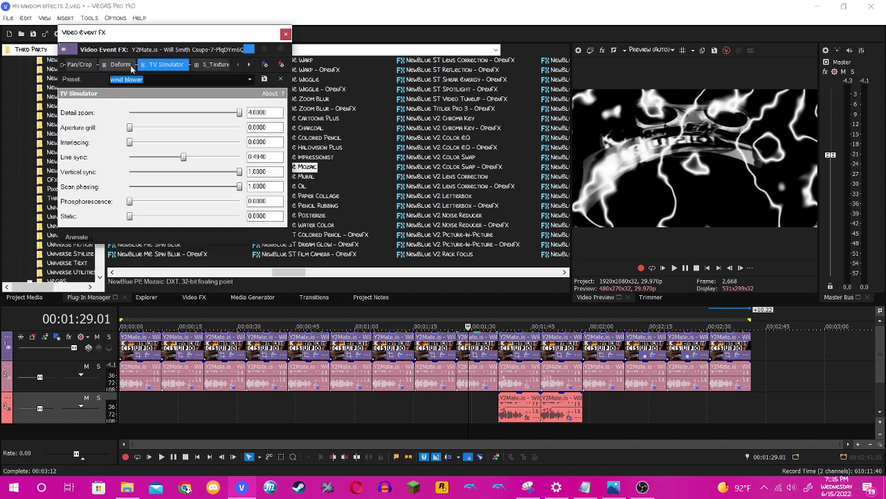
{"action": "left_click", "coordinate": [131, 68]}
{"action": "left_click", "coordinate": [171, 69]}
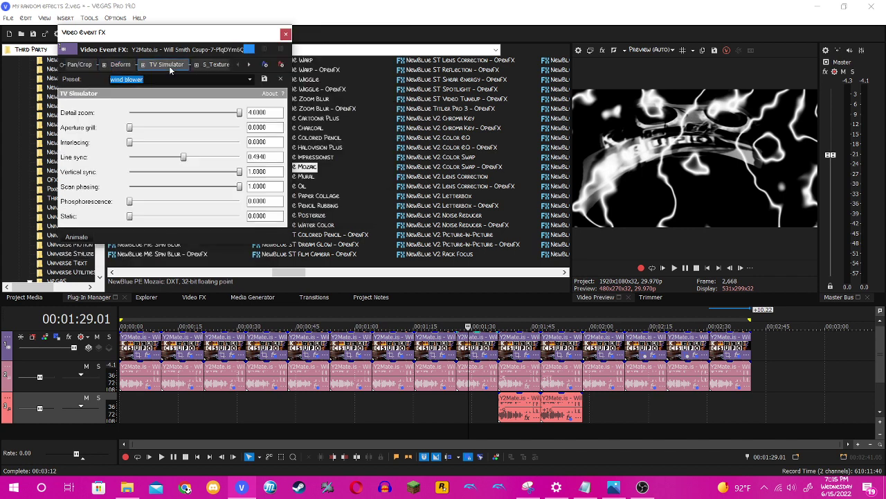
{"action": "left_click", "coordinate": [249, 66]}
{"action": "left_click", "coordinate": [192, 65]}
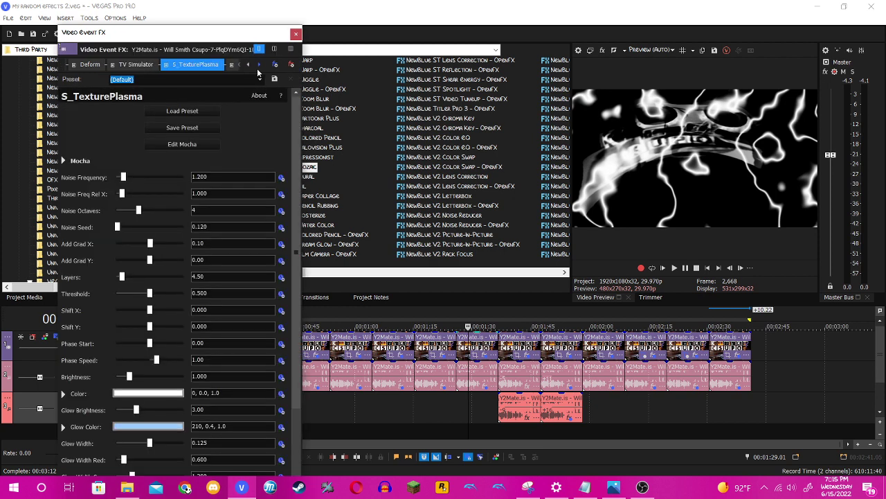
Step: Inspect the Gradient Map color points on the ninth clip and close the effect window
{"action": "left_click", "coordinate": [160, 66]}
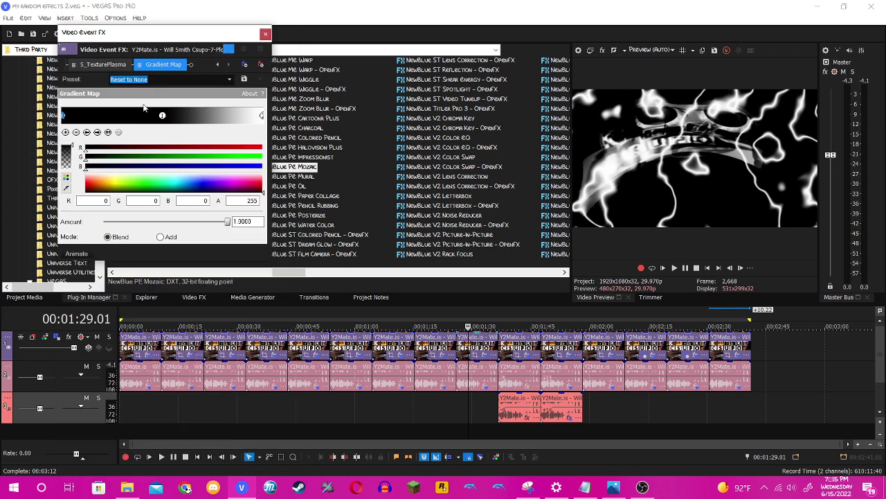
{"action": "left_click", "coordinate": [163, 118]}
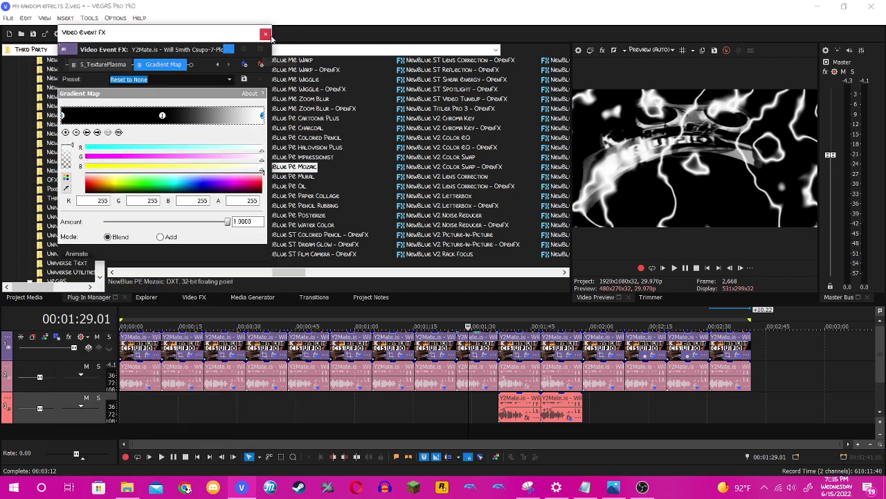
{"action": "left_click", "coordinate": [265, 33]}
Step: View the tb_grumblebum and therapy effects on the ninth clip's audio and close the effect window
{"action": "left_click", "coordinate": [477, 382]}
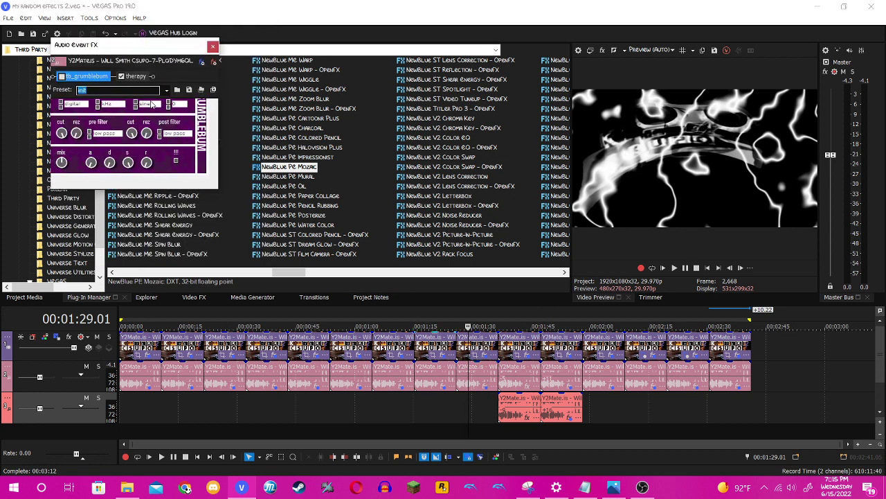
{"action": "left_click", "coordinate": [135, 77]}
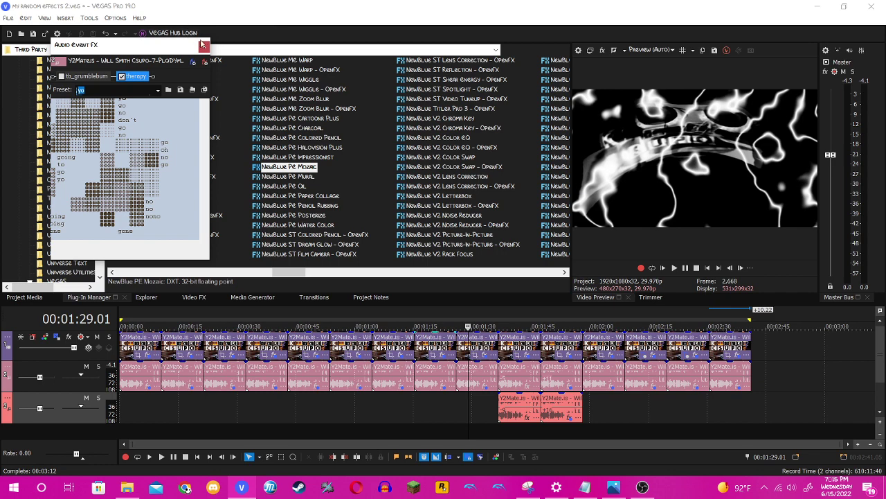
{"action": "left_click", "coordinate": [204, 46]}
Step: Review the Wave, Color Curves and Mirror effects on the tenth clip's video and close the effect window
{"action": "left_click", "coordinate": [513, 404]}
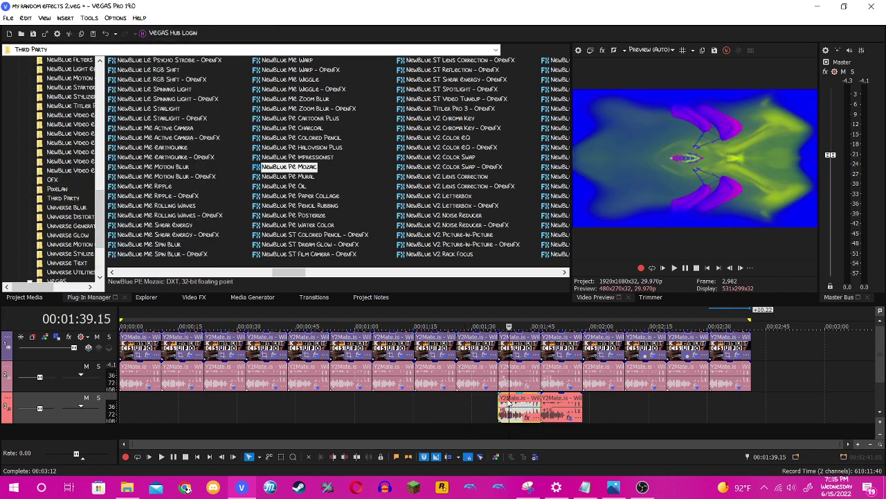
{"action": "left_click", "coordinate": [523, 349]}
{"action": "left_click", "coordinate": [161, 67]}
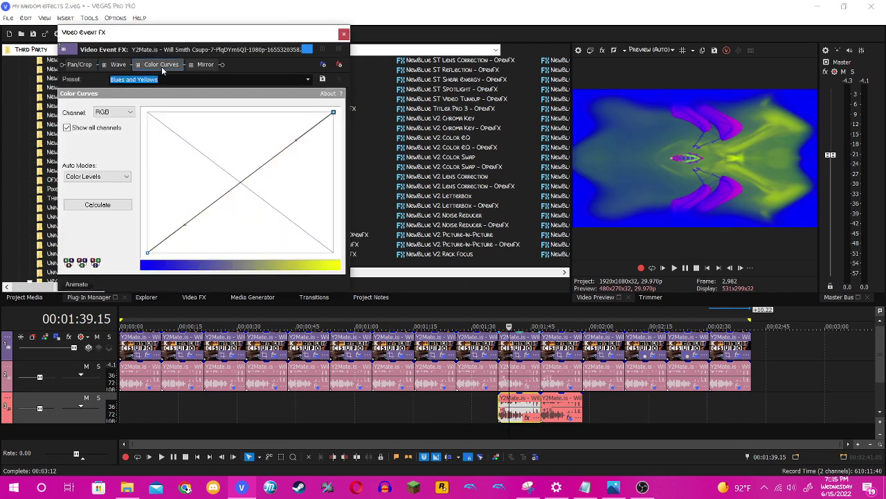
{"action": "left_click", "coordinate": [205, 67]}
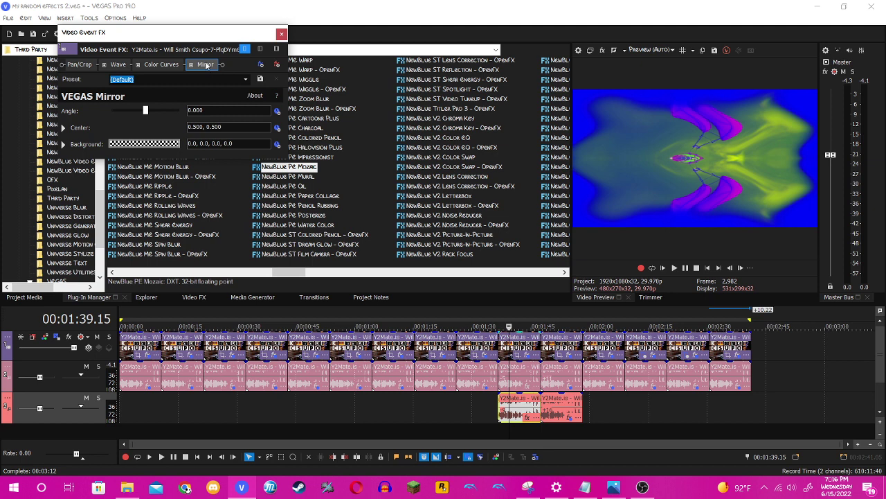
{"action": "left_click", "coordinate": [281, 35]}
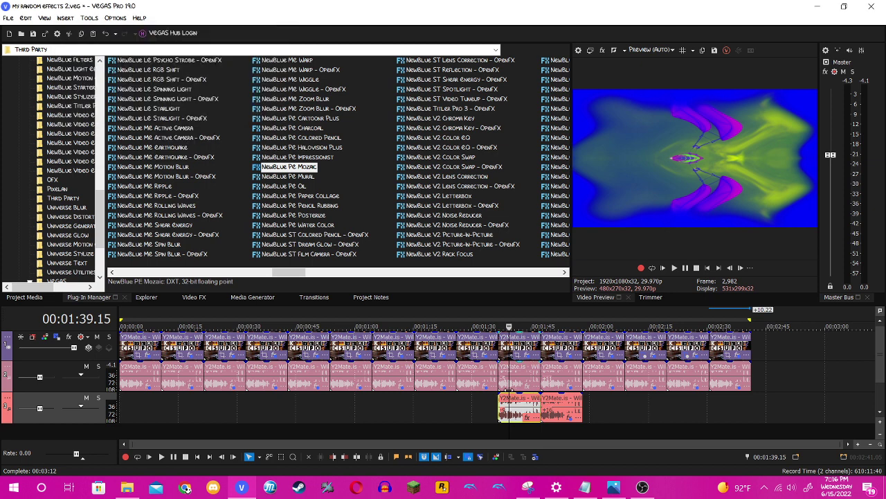
Step: Check the properties of both audio events under the tenth clip, including the time stretch and pitch shift settings
{"action": "right_click", "coordinate": [505, 380]}
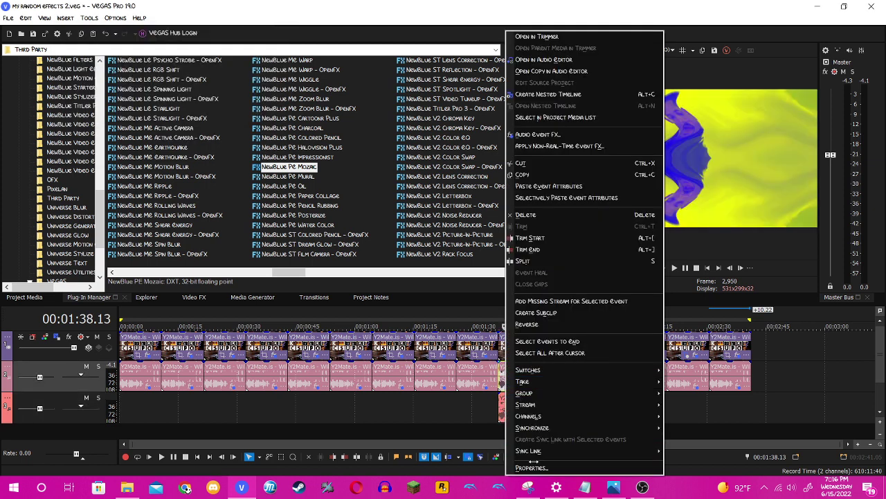
{"action": "left_click", "coordinate": [531, 467]}
{"action": "left_click", "coordinate": [512, 436]}
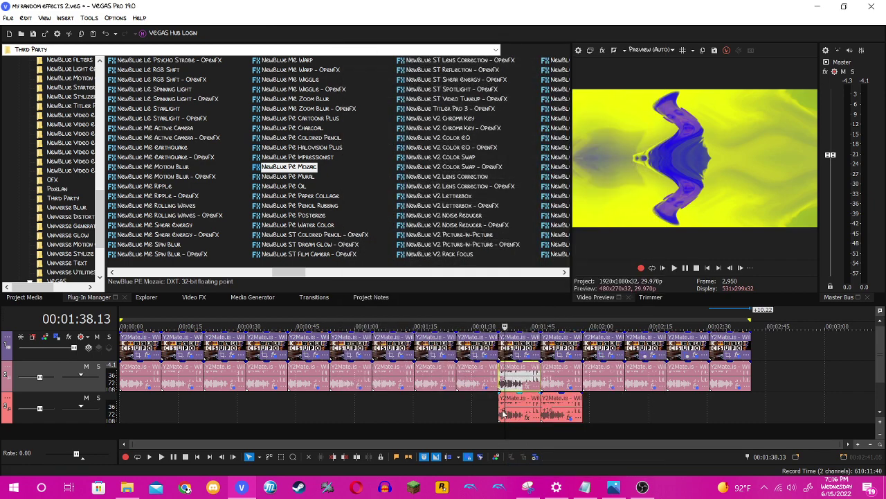
{"action": "right_click", "coordinate": [504, 413]}
{"action": "left_click", "coordinate": [531, 467]}
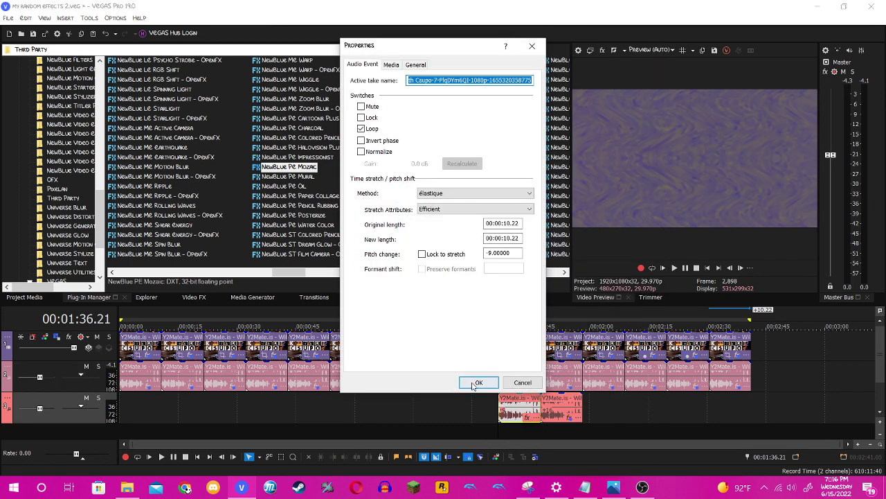
{"action": "left_click", "coordinate": [476, 382]}
Step: Review the NewBlue PE Mozaic and Swirl settings on the eleventh clip's video and close the effect window
{"action": "left_click", "coordinate": [557, 351]}
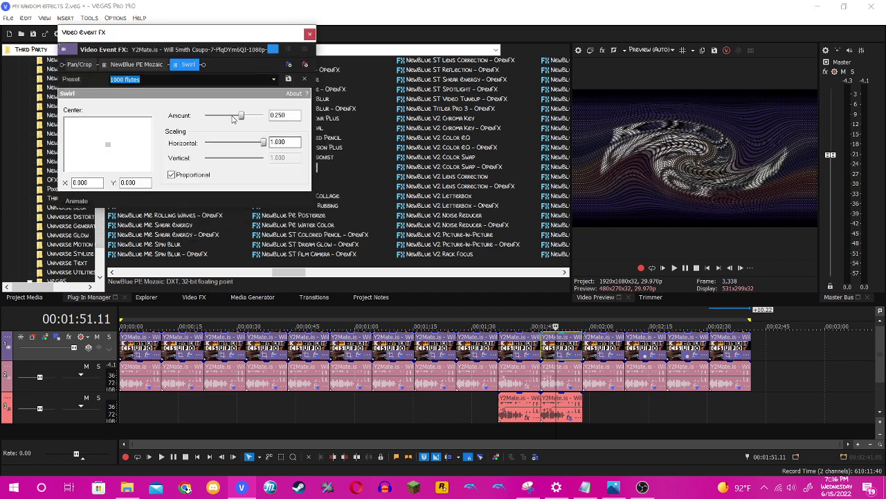
{"action": "left_click", "coordinate": [137, 64]}
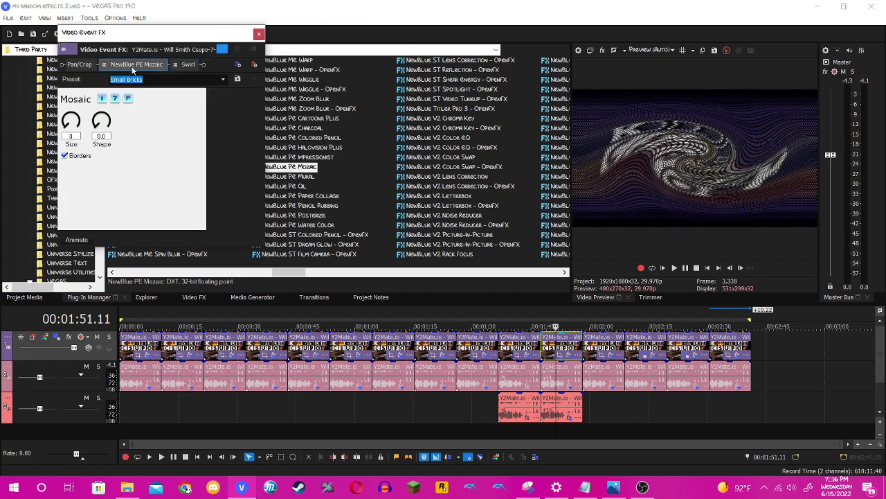
{"action": "left_click", "coordinate": [192, 66]}
{"action": "left_click", "coordinate": [316, 33]}
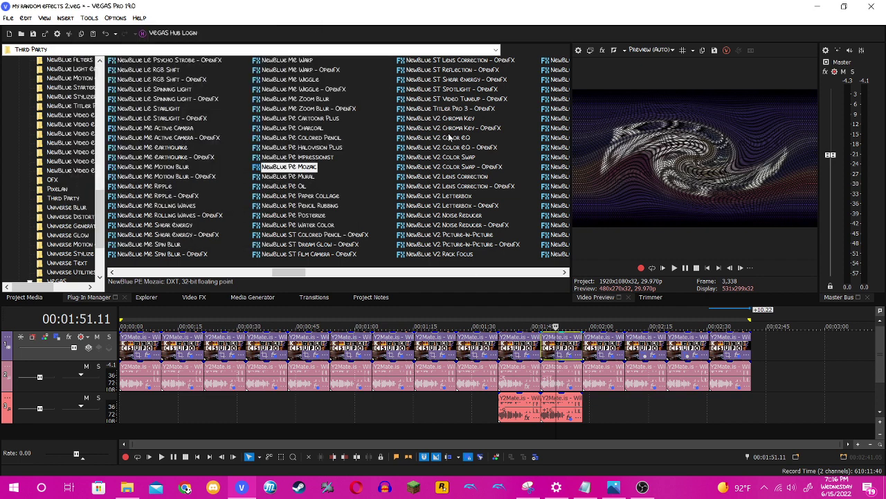
Step: View the effect and event properties of the eleventh clip's audio on the first audio track
{"action": "left_click", "coordinate": [569, 378]}
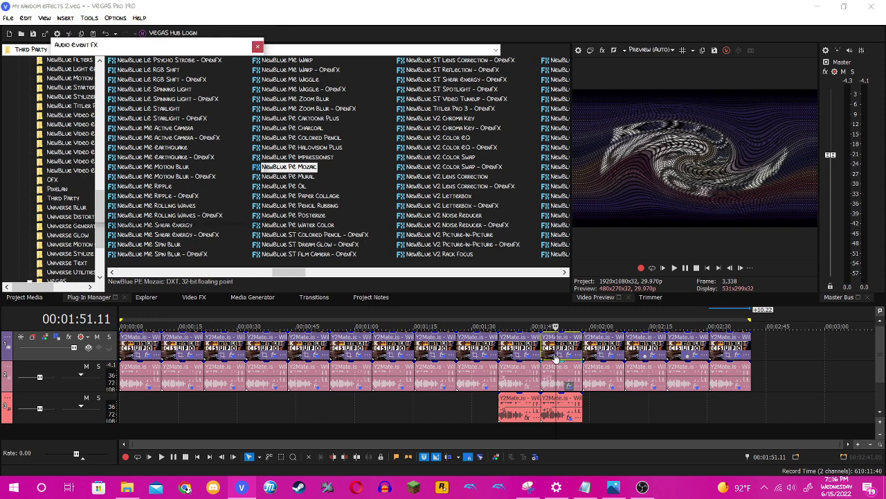
{"action": "left_click", "coordinate": [257, 47]}
{"action": "left_click", "coordinate": [589, 467]}
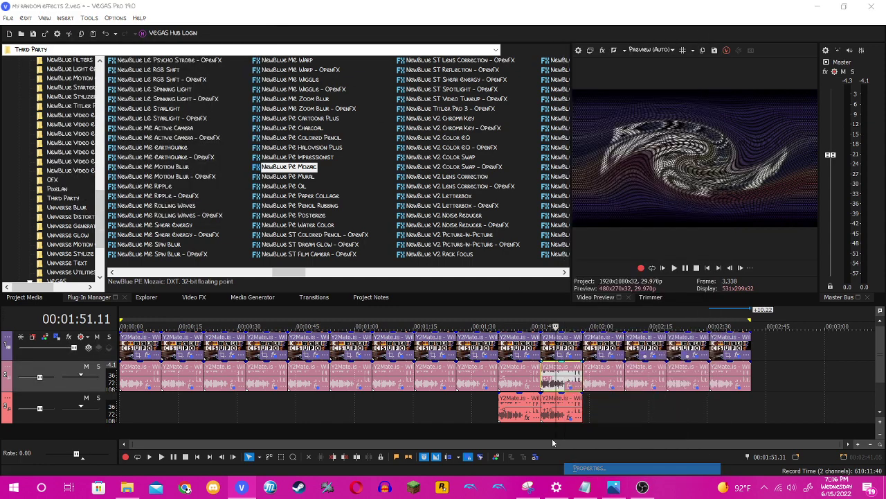
{"action": "left_click", "coordinate": [479, 382]}
Step: View the ExpressFX Delay settings and event properties of the eleventh clip's audio on the second audio track
{"action": "left_click", "coordinate": [570, 417]}
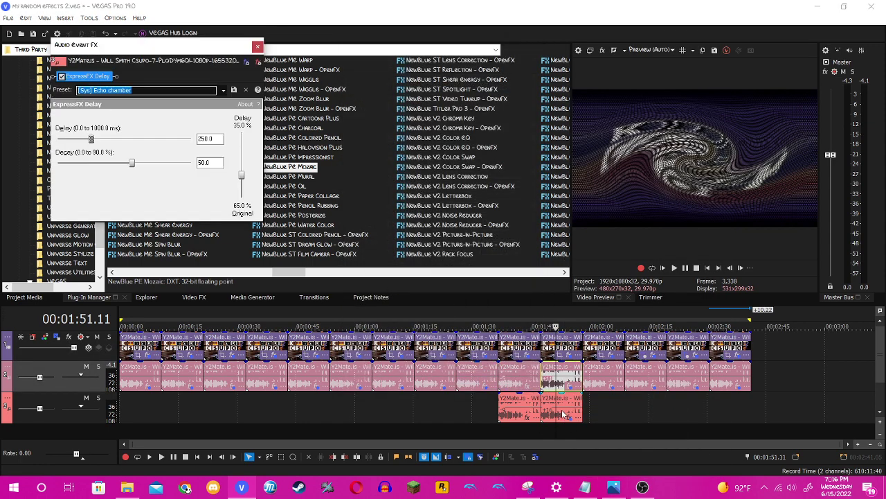
{"action": "left_click", "coordinate": [257, 46]}
{"action": "right_click", "coordinate": [557, 412]}
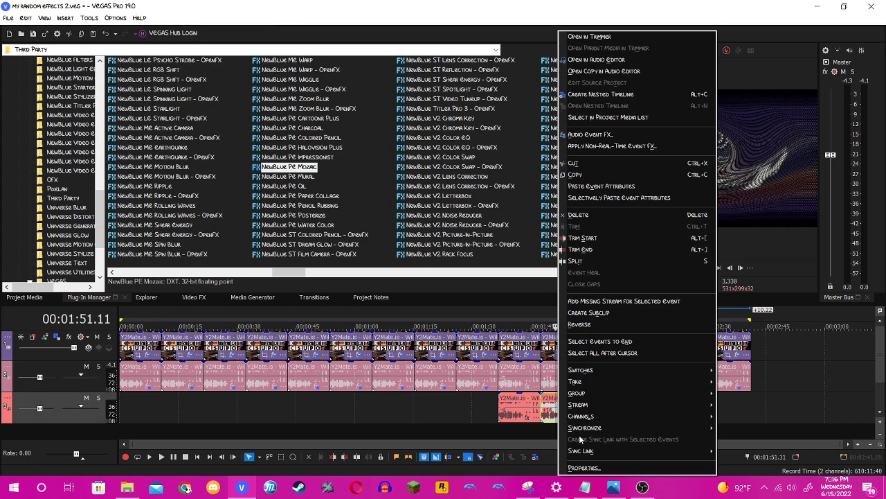
{"action": "left_click", "coordinate": [599, 469]}
{"action": "left_click", "coordinate": [479, 382]}
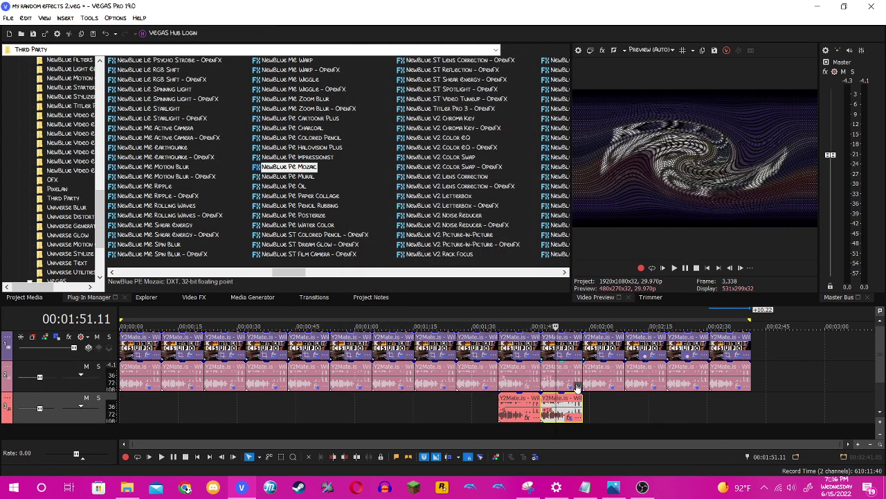
Step: Open the Gradient Map effect on the twelfth clip's video and choose the PlatinumGroup preset
{"action": "left_click", "coordinate": [600, 409]}
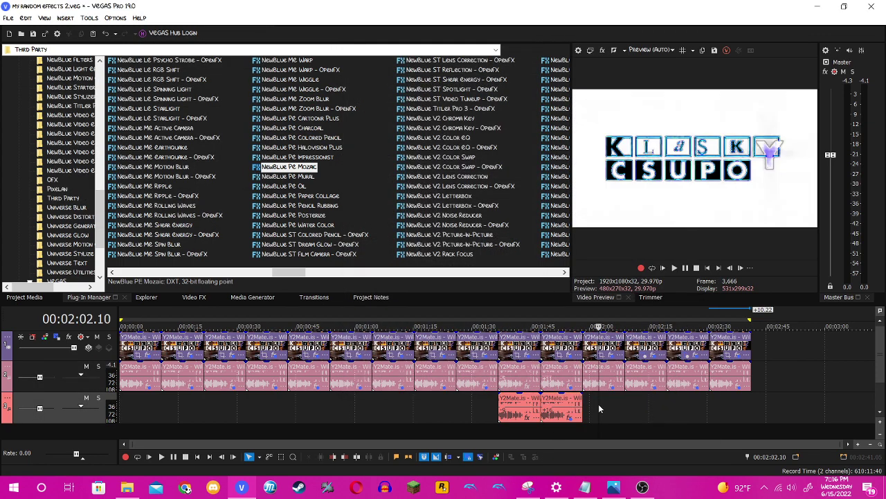
{"action": "left_click", "coordinate": [612, 354]}
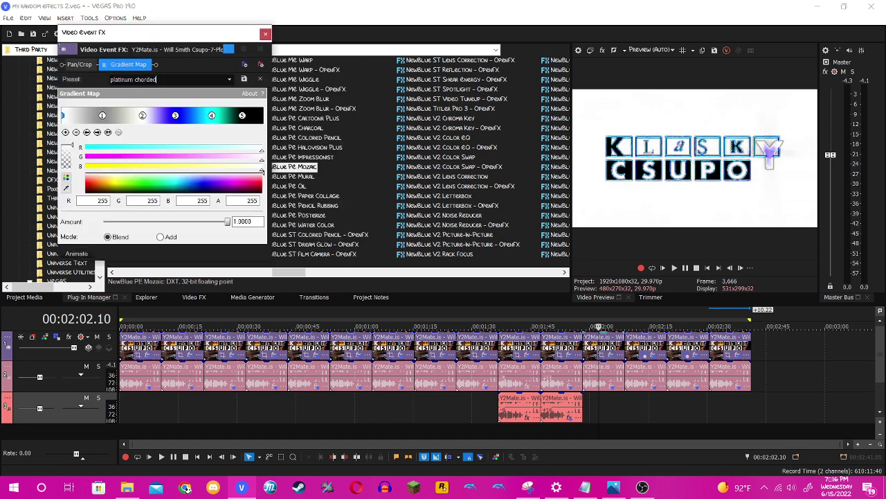
{"action": "type", "text": "Plat"}
{"action": "left_click", "coordinate": [230, 80]}
Step: Step through the Gradient Map color points on the twelfth clip and close the effect window
{"action": "left_click", "coordinate": [97, 132]}
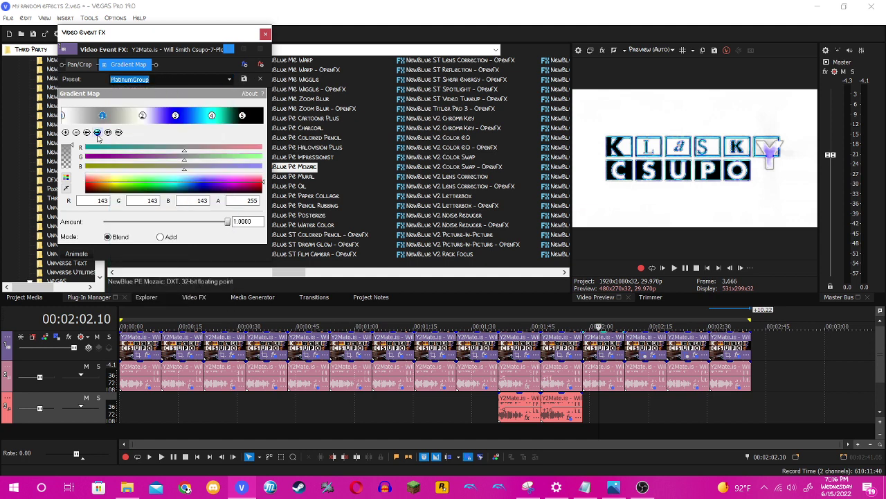
{"action": "left_click", "coordinate": [98, 132]}
{"action": "left_click", "coordinate": [97, 135]}
{"action": "left_click", "coordinate": [97, 135]}
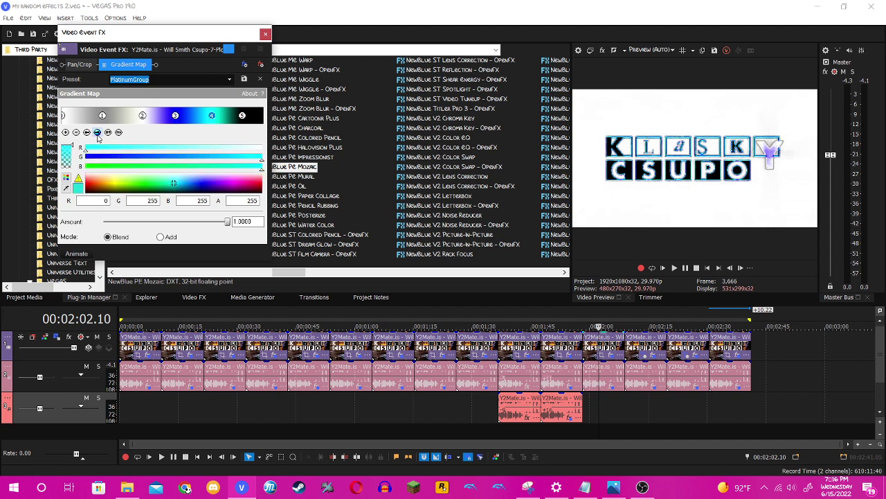
{"action": "left_click", "coordinate": [97, 134]}
{"action": "left_click", "coordinate": [264, 32]}
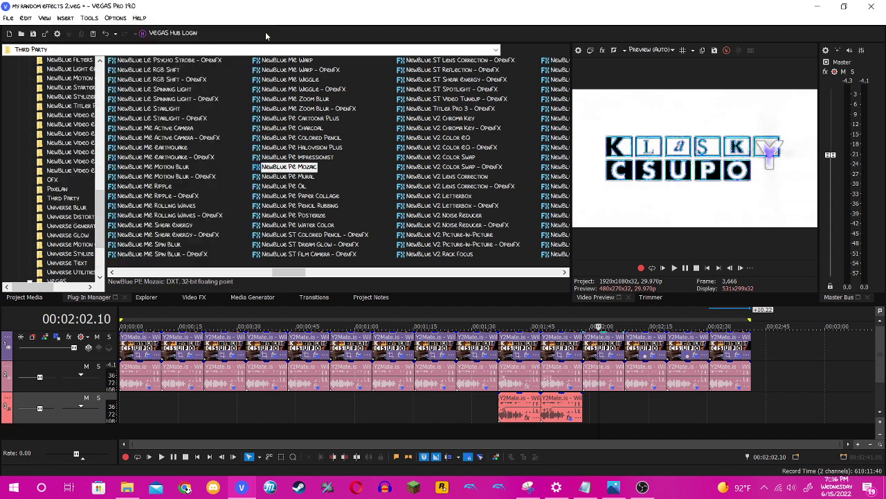
Step: View the IL Vocodex settings on the twelfth clip's audio and close the effect window
{"action": "left_click", "coordinate": [612, 388]}
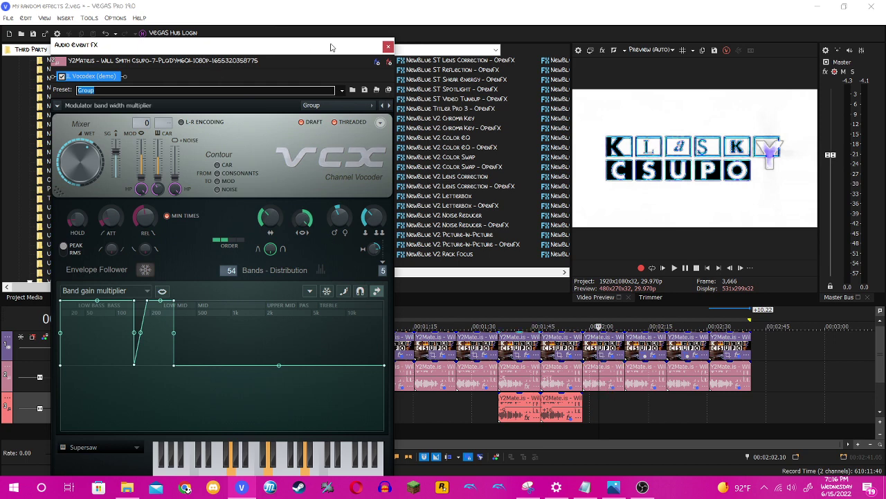
{"action": "left_click", "coordinate": [388, 46]}
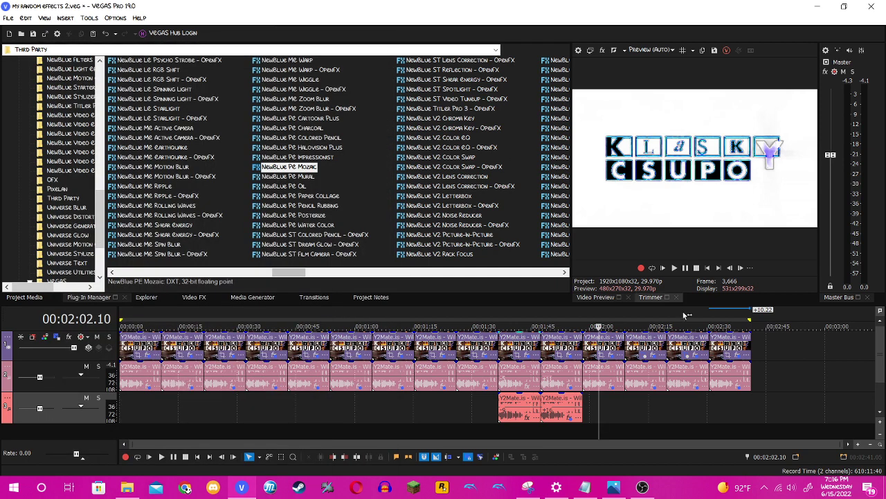
Step: Review the Color Curves and Color Corrector (Secondary) settings on the thirteenth clip's video and close the effect window
{"action": "left_click", "coordinate": [645, 406]}
{"action": "left_click", "coordinate": [654, 354]}
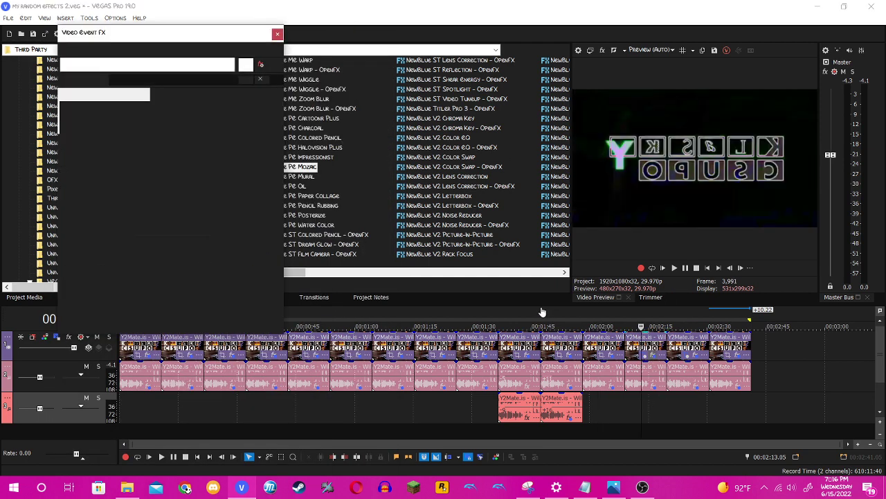
{"action": "left_click", "coordinate": [128, 64]}
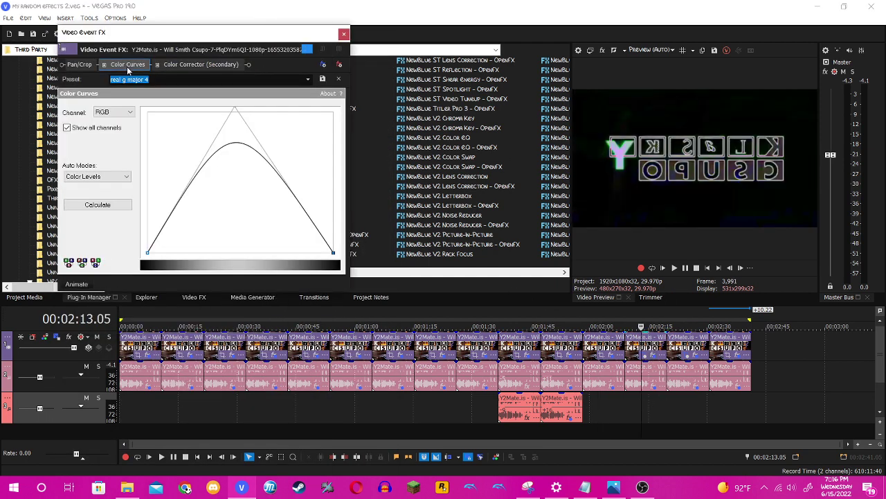
{"action": "left_click", "coordinate": [171, 67]}
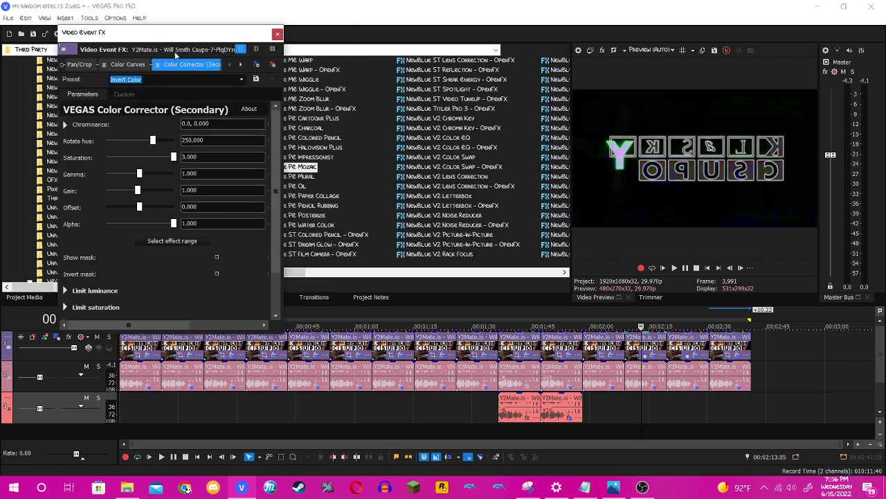
{"action": "left_click", "coordinate": [277, 32]}
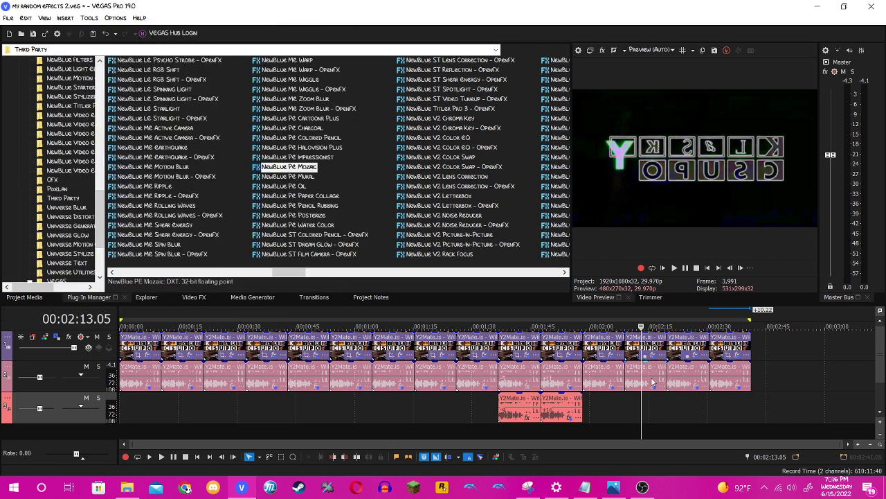
Step: Review the Pitch Shifter, ExpressFX Chorus, Equalization, Flange/Wah-Wah and Phaser effects on the thirteenth clip's audio and close the effect window
{"action": "left_click", "coordinate": [653, 384]}
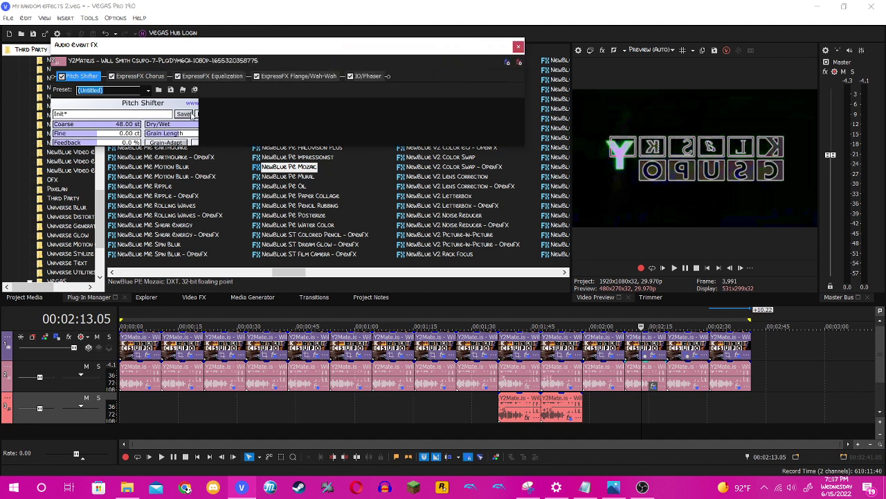
{"action": "left_click", "coordinate": [150, 76]}
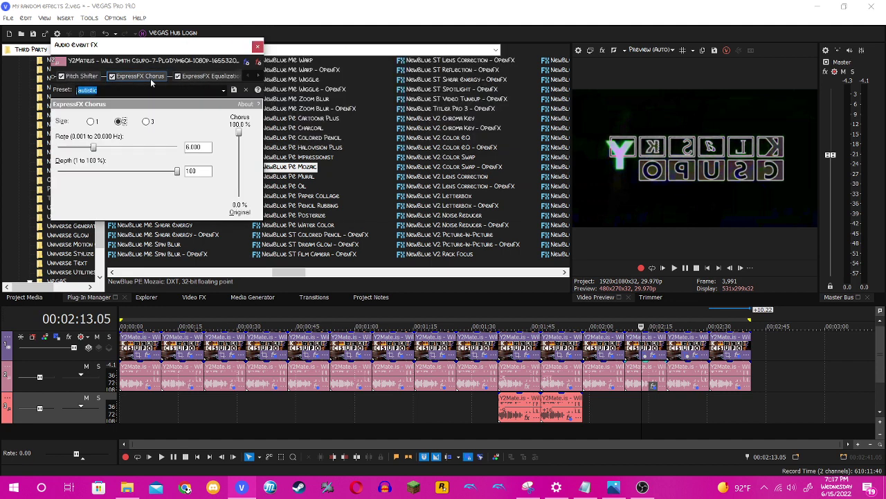
{"action": "left_click", "coordinate": [202, 77]}
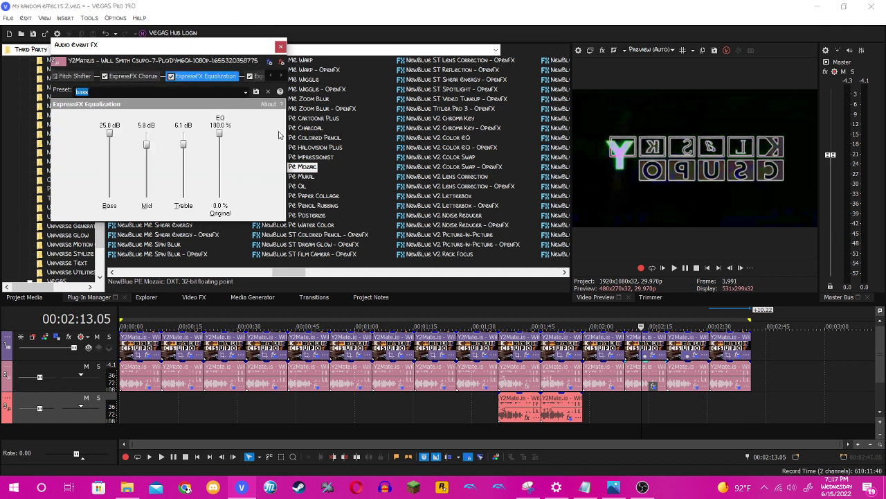
{"action": "left_click", "coordinate": [309, 78]}
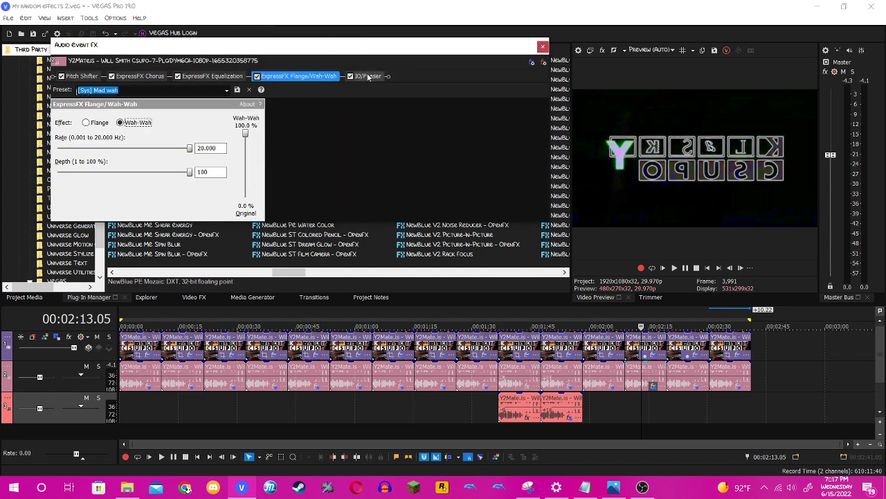
{"action": "left_click", "coordinate": [366, 77]}
{"action": "left_click", "coordinate": [354, 48]}
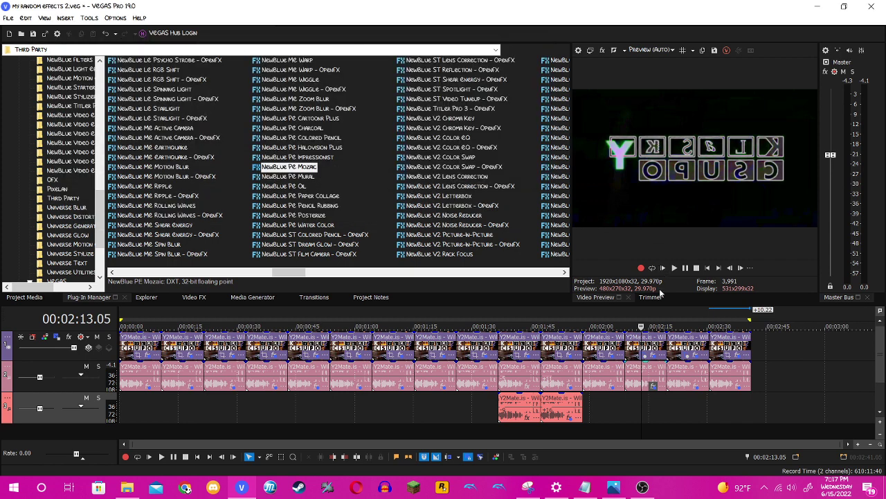
Step: Review the Wave, Glow and Color Corrector (Secondary) settings on the fourteenth clip's video and close the effect window
{"action": "left_click", "coordinate": [686, 410]}
{"action": "left_click", "coordinate": [696, 356]}
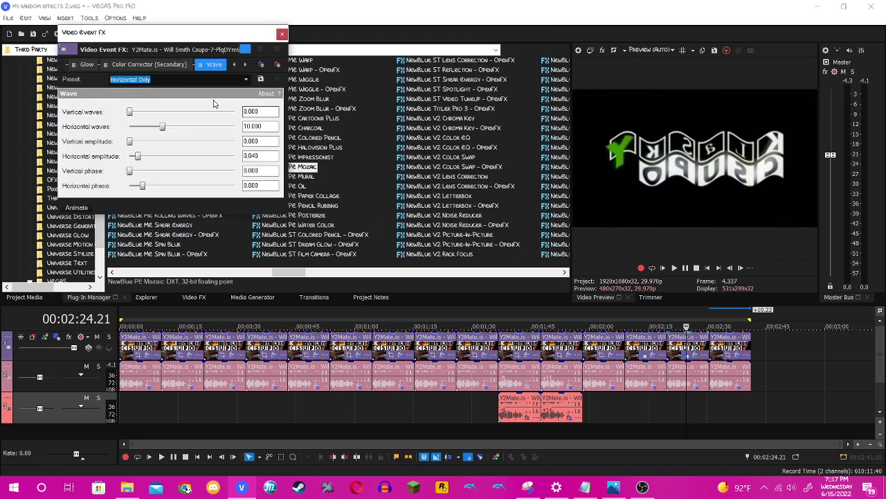
{"action": "left_click", "coordinate": [94, 65]}
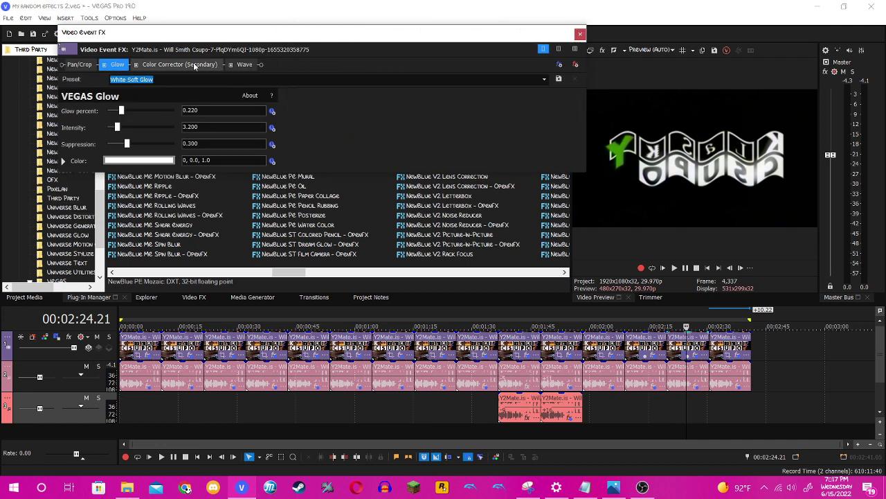
{"action": "left_click", "coordinate": [149, 65]}
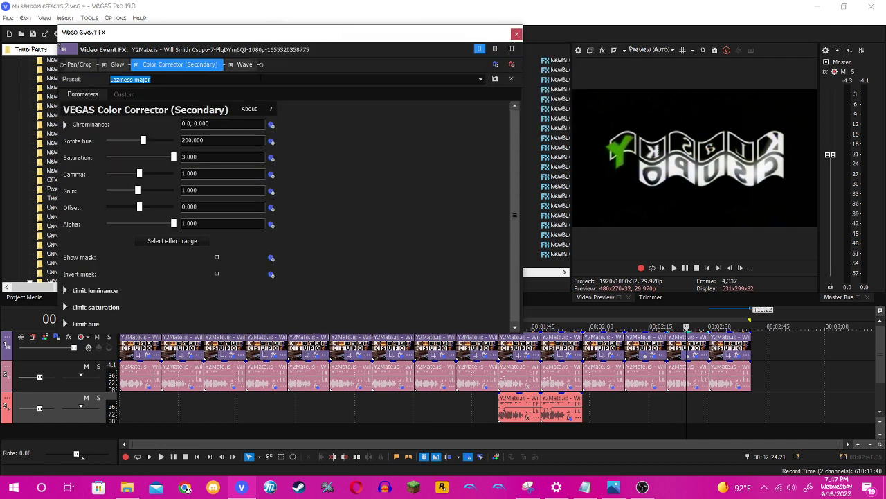
{"action": "left_click", "coordinate": [287, 33]}
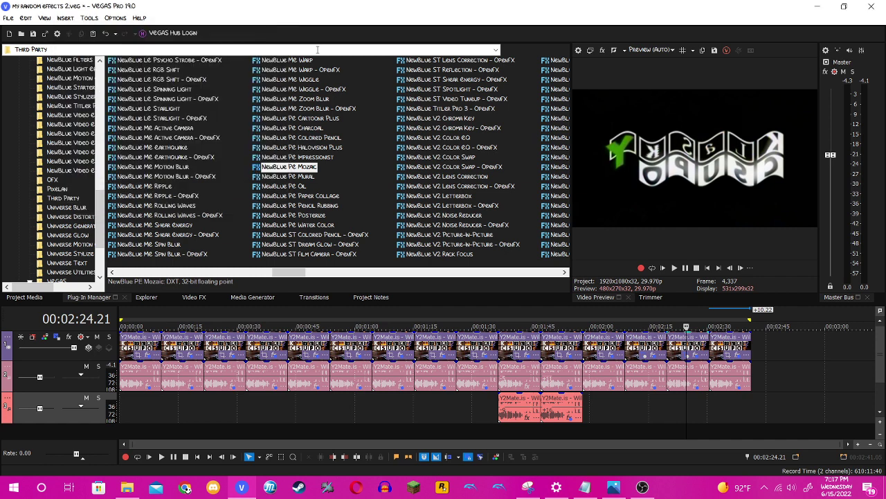
Step: Review the ExpressFX Chorus, Vibrato and tb_grumblebum effects on the fourteenth clip's audio and close the effect window
{"action": "left_click", "coordinate": [618, 362]}
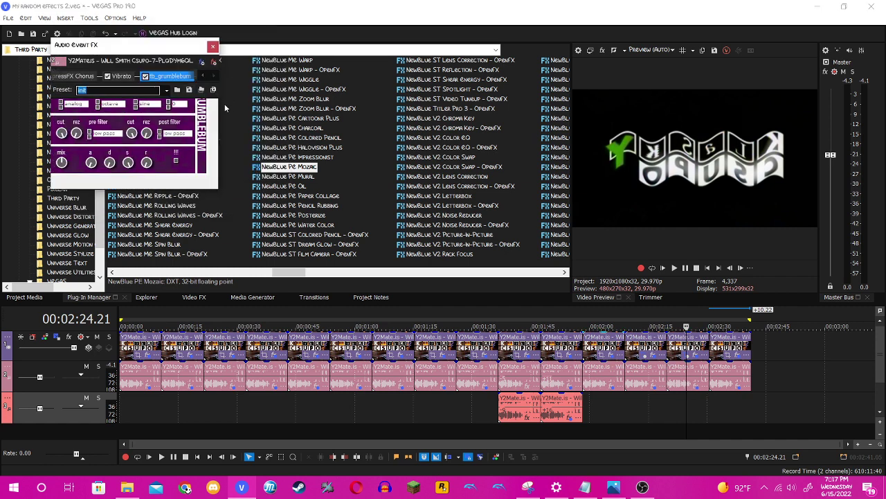
{"action": "left_click", "coordinate": [88, 76]}
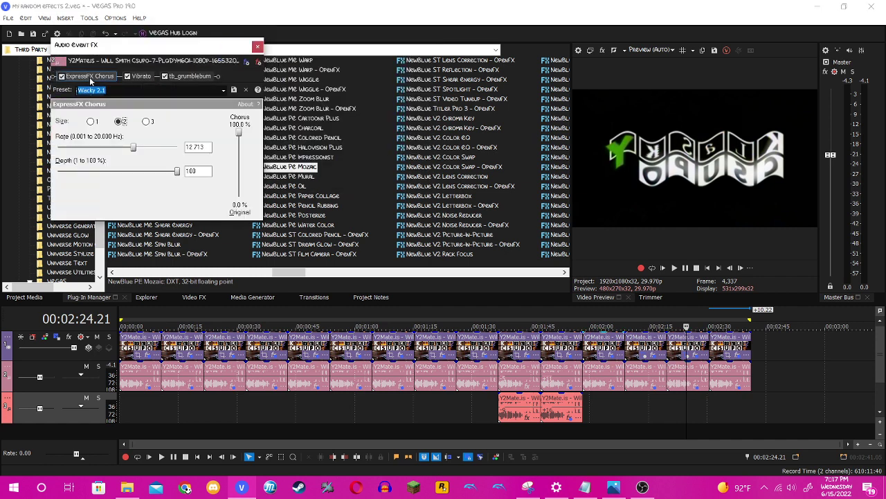
{"action": "left_click", "coordinate": [140, 80]}
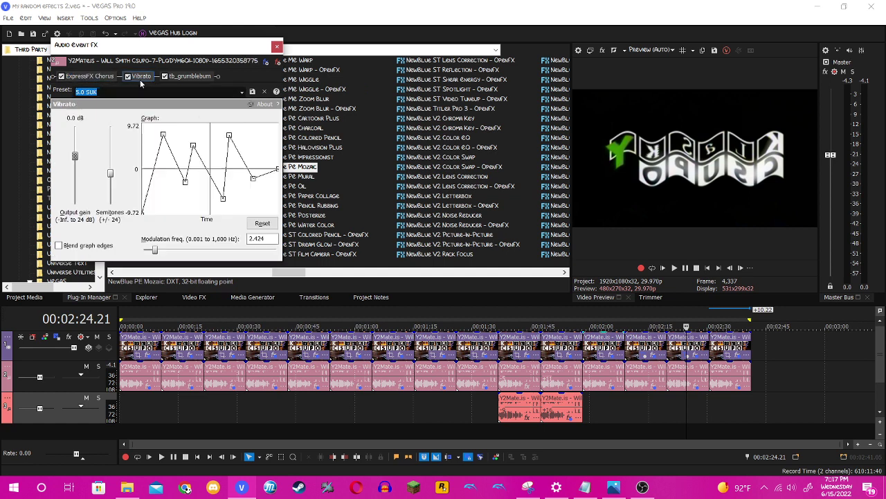
{"action": "left_click", "coordinate": [194, 79]}
{"action": "left_click", "coordinate": [277, 46]}
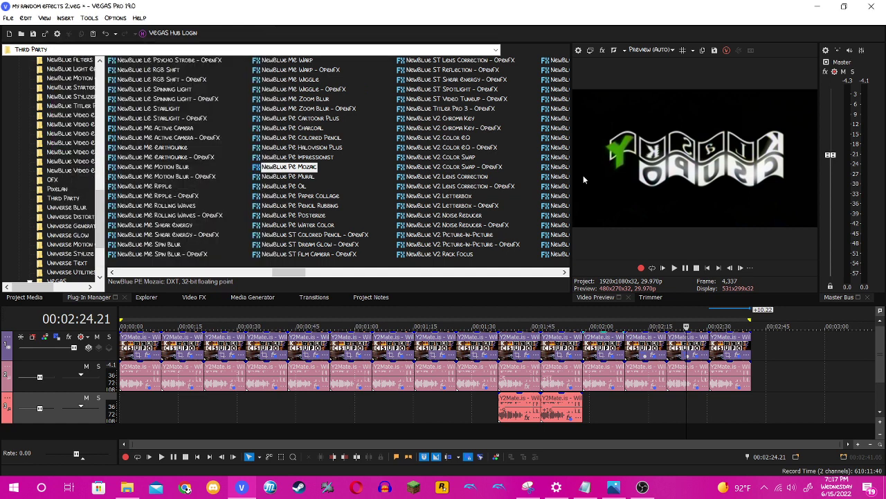
Step: Preview the fifteenth clip, view the NewBlue PE Mozaic settings on its video and close the effect window
{"action": "left_click", "coordinate": [722, 348]}
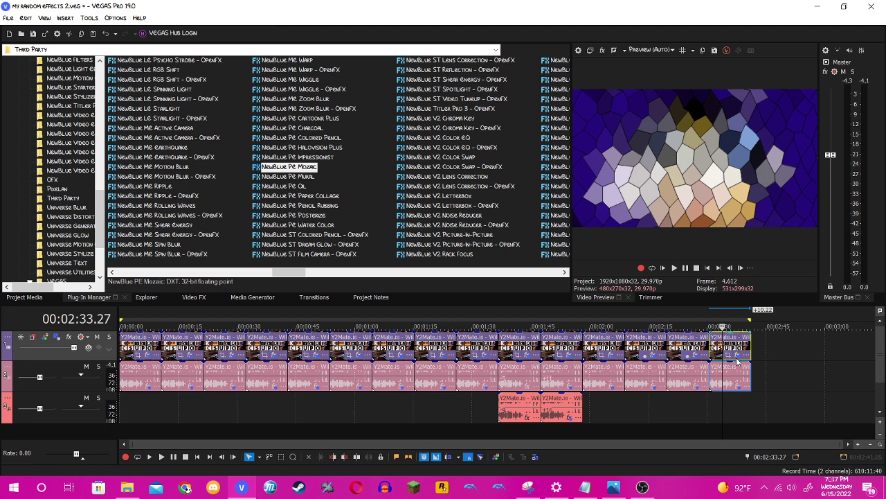
{"action": "left_click", "coordinate": [738, 355]}
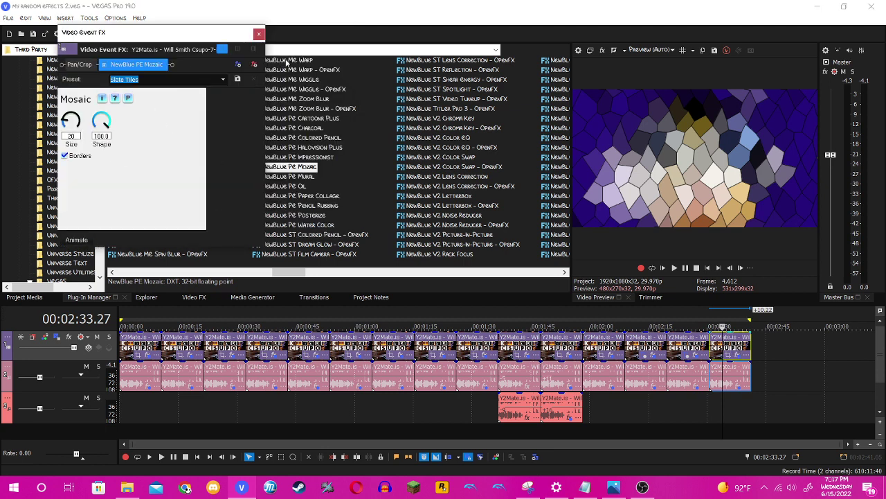
{"action": "left_click", "coordinate": [258, 33]}
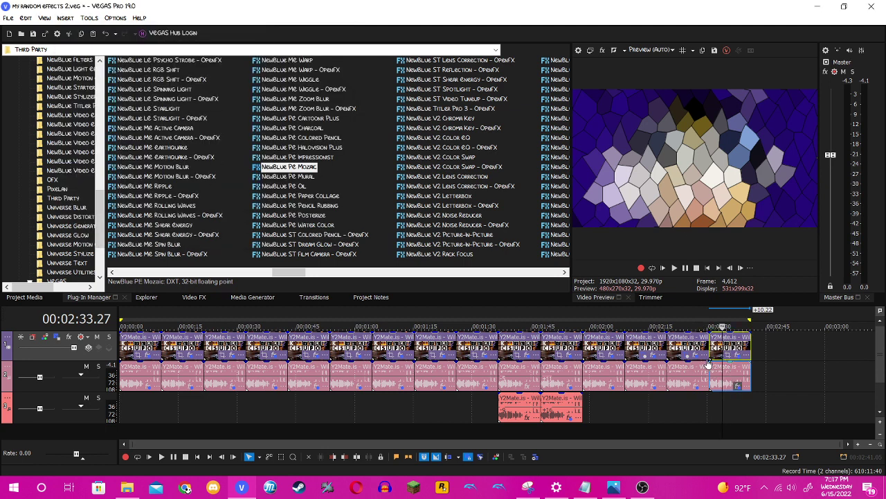
Step: Review the Bitcrusher and Camouflage effects on the fifteenth clip's audio and close the effect window
{"action": "left_click", "coordinate": [737, 385]}
{"action": "left_click", "coordinate": [80, 76]}
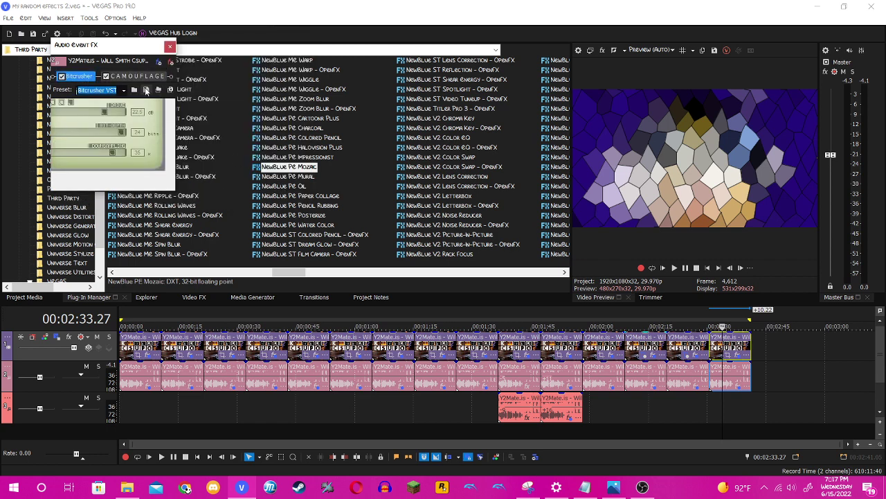
{"action": "left_click", "coordinate": [124, 78]}
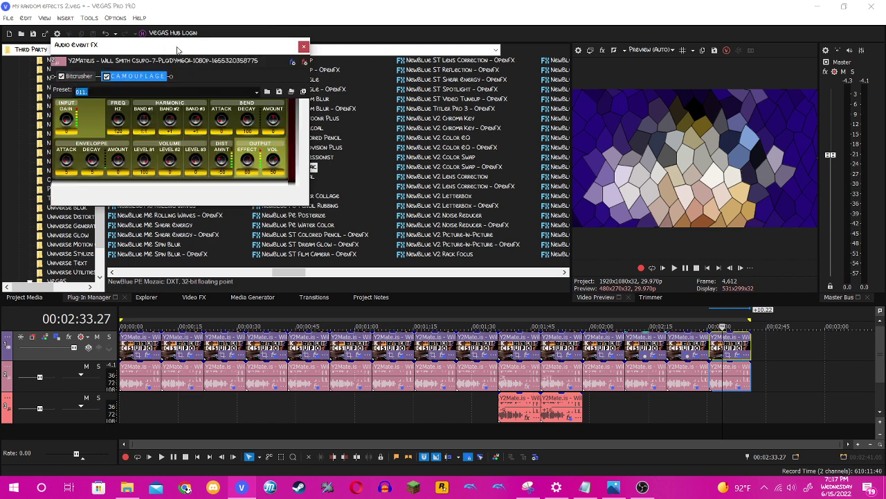
{"action": "left_click", "coordinate": [304, 47]}
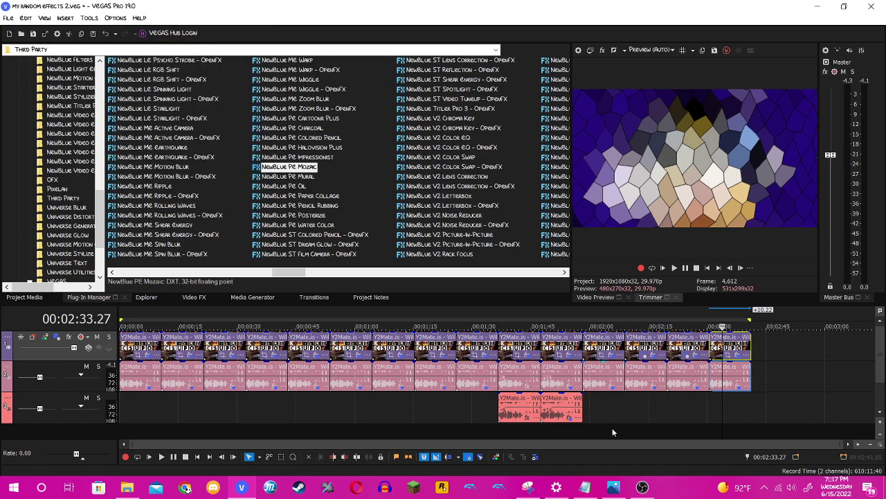